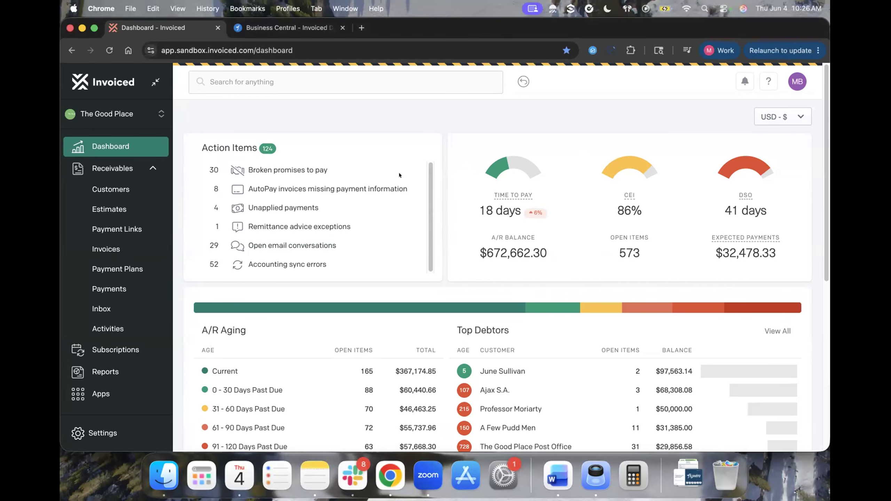
Open the invoice conversation from A Few Pudd Men in the receivables inbox
{"action": "scroll", "coordinate": [440, 171], "scroll_direction": "down", "scroll_amount": 1}
{"action": "scroll", "coordinate": [440, 171], "scroll_direction": "up", "scroll_amount": 1}
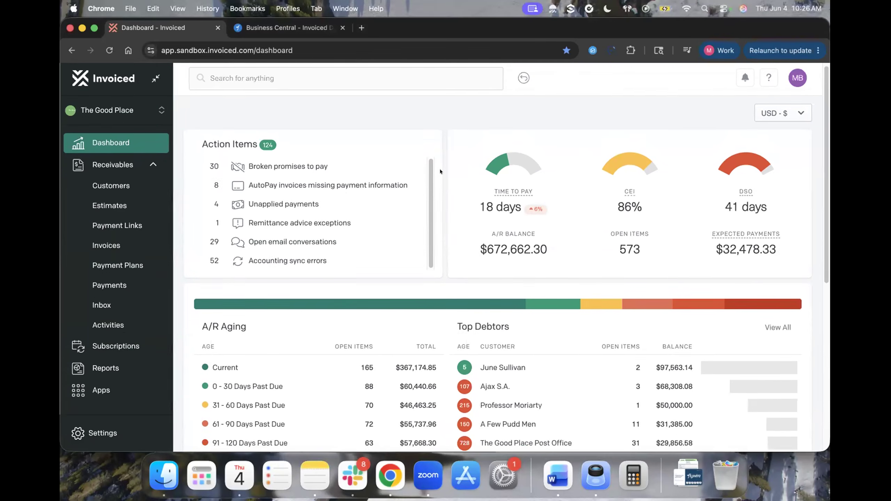
{"action": "scroll", "coordinate": [440, 171], "scroll_direction": "down", "scroll_amount": 3}
{"action": "scroll", "coordinate": [440, 171], "scroll_direction": "down", "scroll_amount": 1}
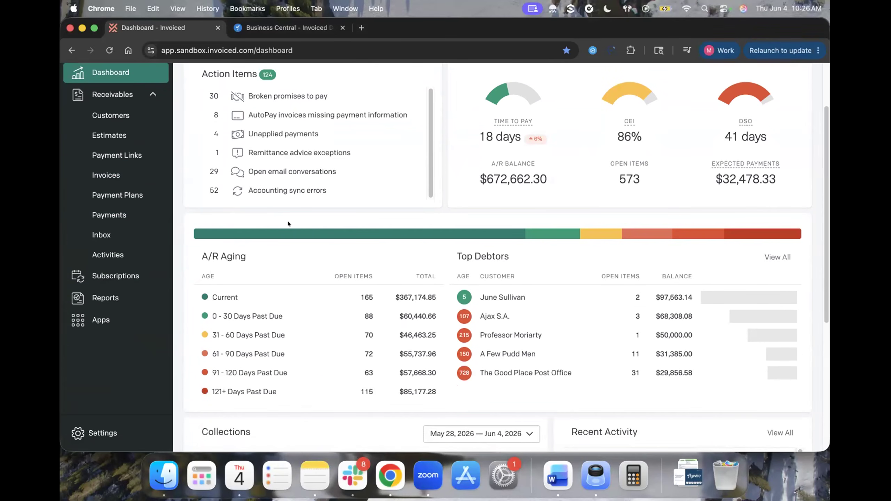
{"action": "scroll", "coordinate": [117, 325], "scroll_direction": "up", "scroll_amount": 4}
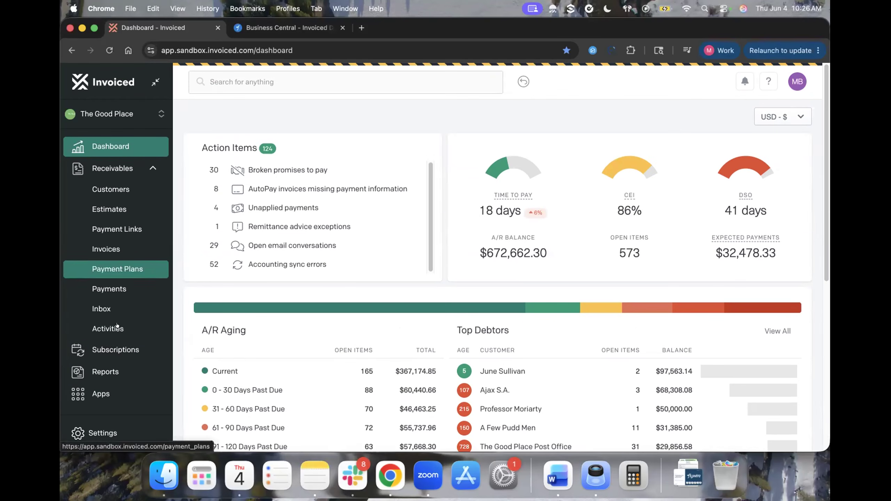
{"action": "left_click", "coordinate": [109, 302]}
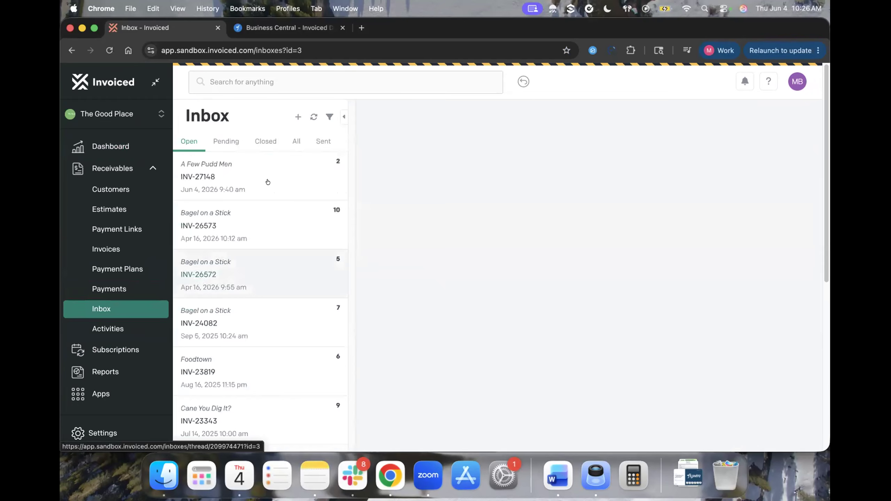
{"action": "left_click", "coordinate": [233, 176]}
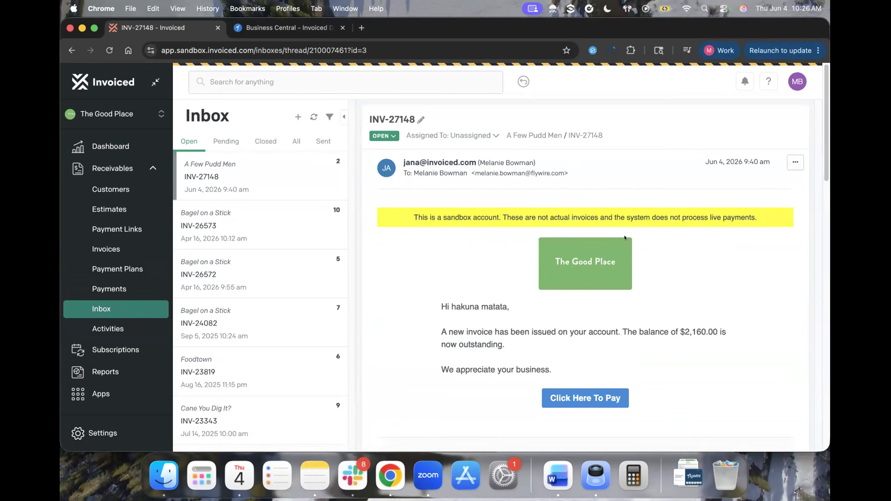
Read the invoice email and follow its payment link to the customer portal
{"action": "scroll", "coordinate": [532, 266], "scroll_direction": "down", "scroll_amount": 1}
{"action": "left_click_drag", "start_coordinate": [448, 294], "coordinate": [510, 294]}
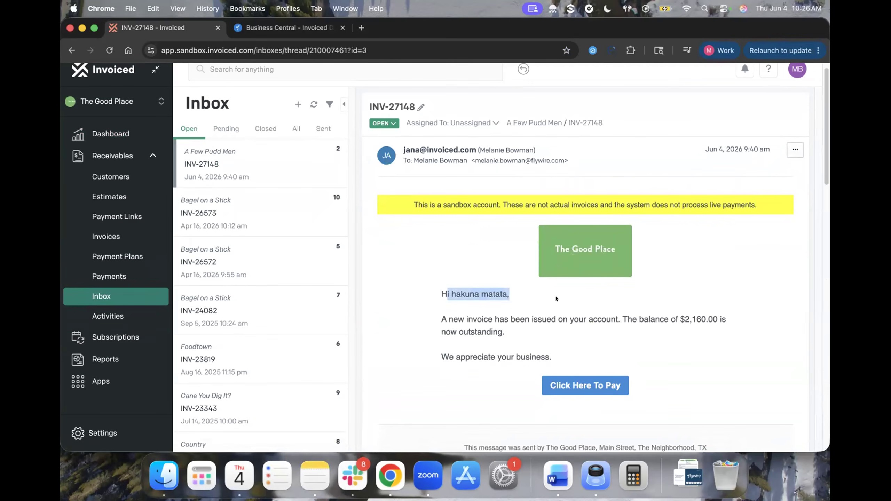
{"action": "left_click", "coordinate": [660, 284]}
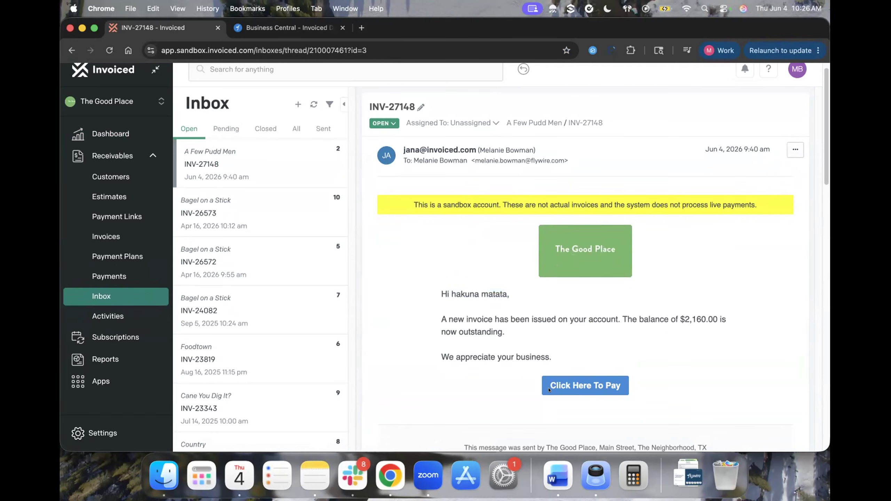
{"action": "left_click", "coordinate": [568, 383]}
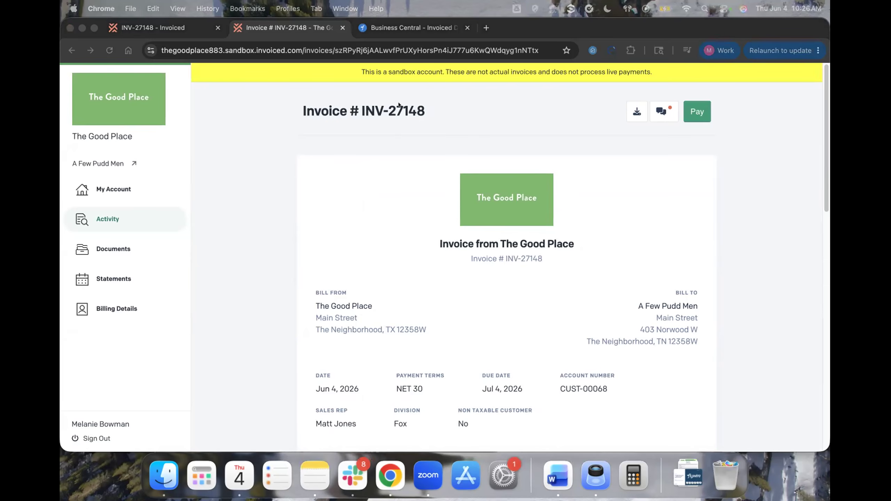
Examine the invoice in the customer portal along with its download, messaging and payment options
{"action": "scroll", "coordinate": [568, 223], "scroll_direction": "down", "scroll_amount": 3}
{"action": "scroll", "coordinate": [569, 222], "scroll_direction": "up", "scroll_amount": 3}
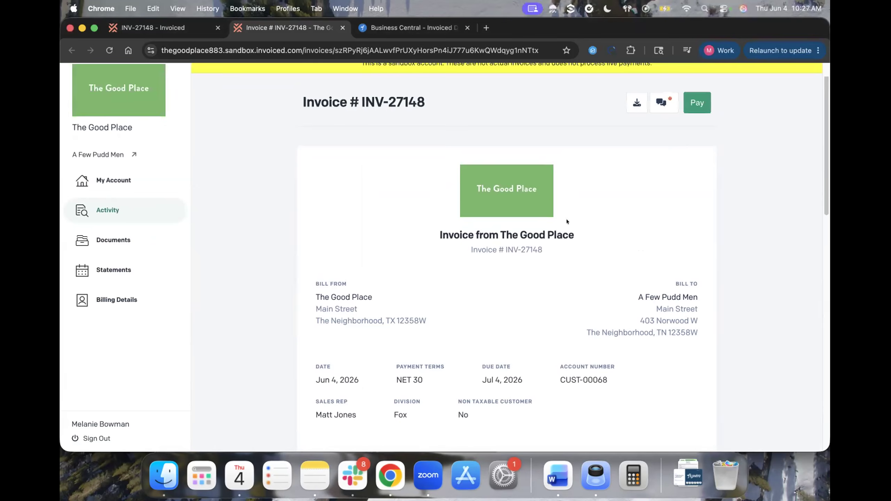
{"action": "left_click", "coordinate": [659, 111]}
{"action": "scroll", "coordinate": [460, 251], "scroll_direction": "up", "scroll_amount": 5}
{"action": "scroll", "coordinate": [460, 250], "scroll_direction": "up", "scroll_amount": 3}
{"action": "left_click", "coordinate": [684, 114]}
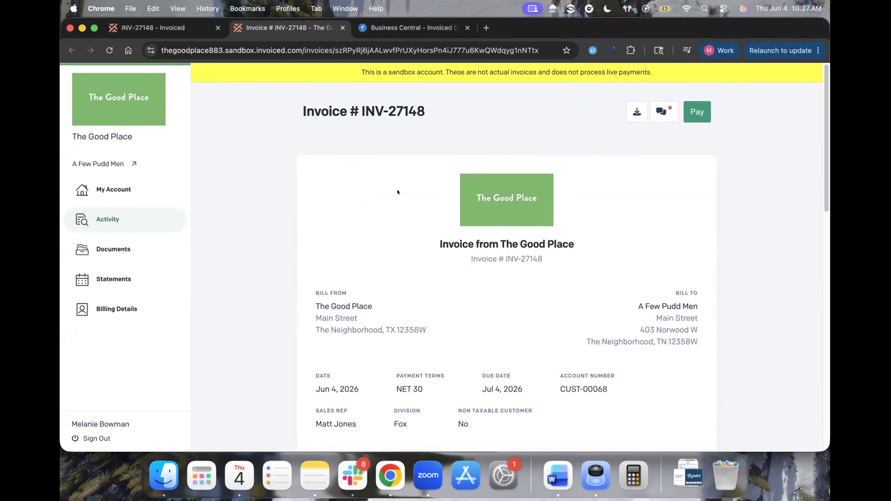
View the customer's account statement and the open invoices it lists
{"action": "left_click", "coordinate": [84, 282]}
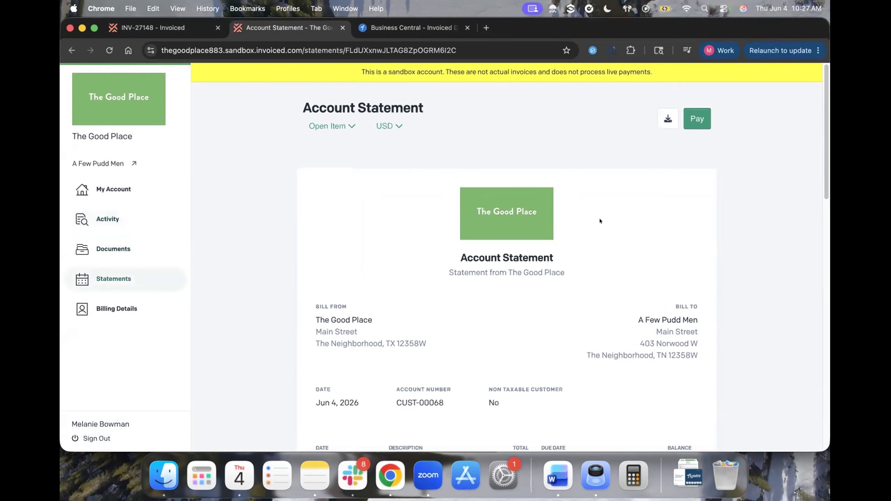
{"action": "scroll", "coordinate": [599, 220], "scroll_direction": "down", "scroll_amount": 8}
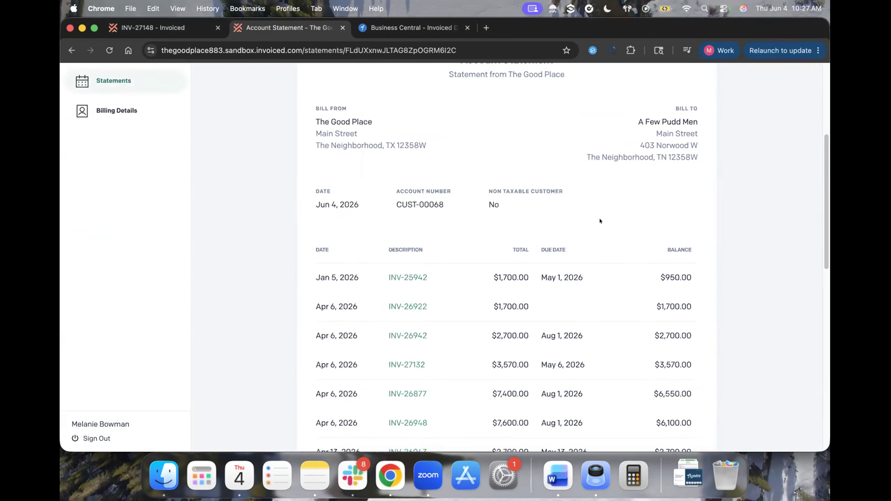
{"action": "scroll", "coordinate": [599, 220], "scroll_direction": "up", "scroll_amount": 6}
{"action": "scroll", "coordinate": [599, 220], "scroll_direction": "up", "scroll_amount": 3}
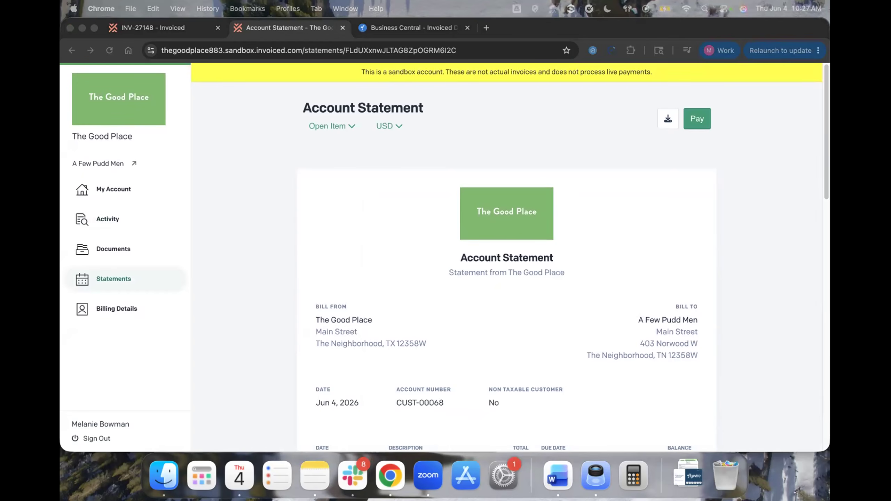
Review the customer's account overview, including payment plans, payment methods, recent payments, aging and subscription
{"action": "left_click", "coordinate": [122, 190]}
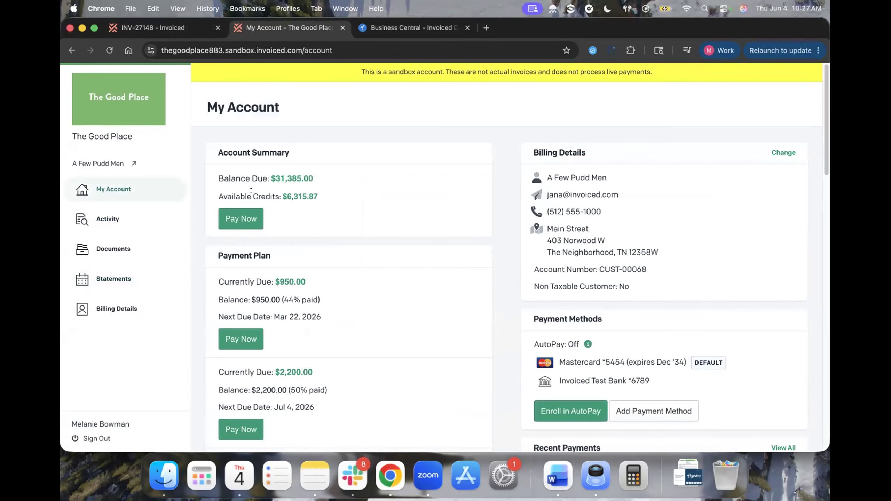
{"action": "scroll", "coordinate": [292, 197], "scroll_direction": "down", "scroll_amount": 2}
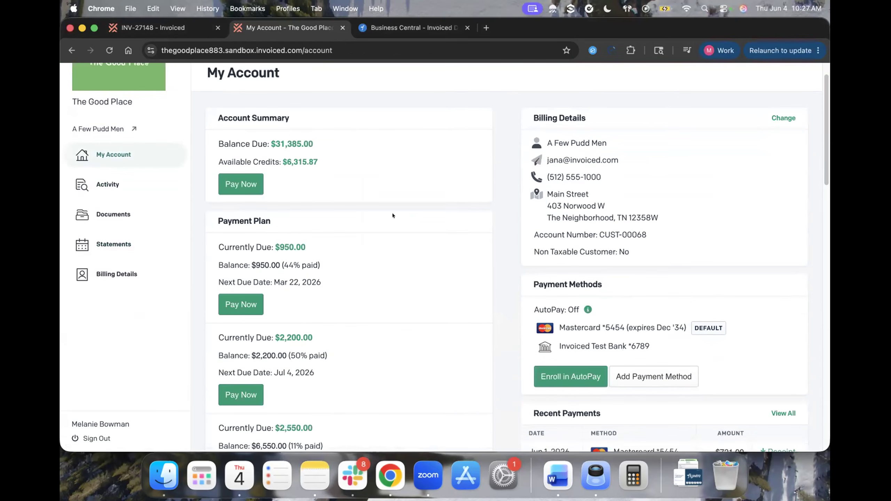
{"action": "scroll", "coordinate": [355, 216], "scroll_direction": "down", "scroll_amount": 10}
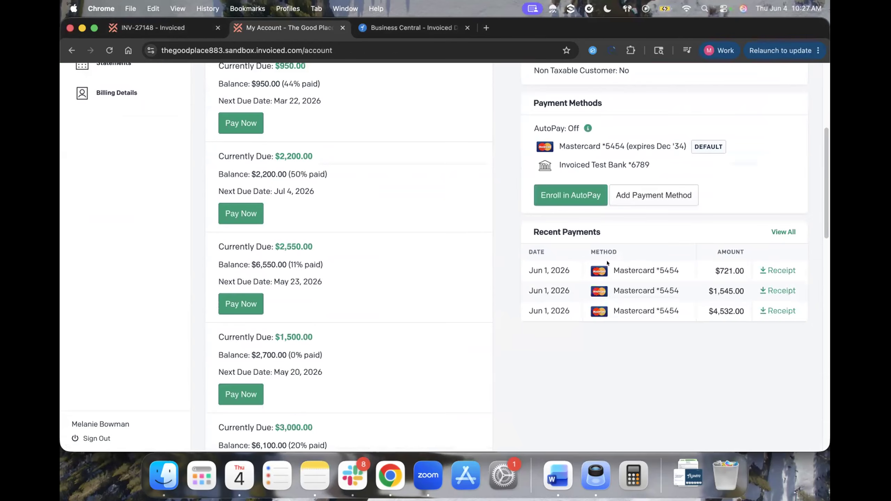
{"action": "scroll", "coordinate": [624, 270], "scroll_direction": "down", "scroll_amount": 20}
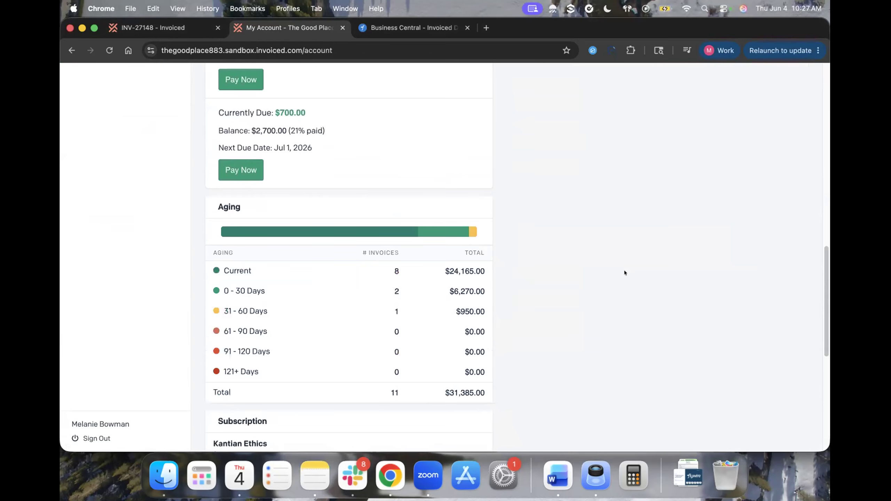
{"action": "scroll", "coordinate": [407, 319], "scroll_direction": "down", "scroll_amount": 3}
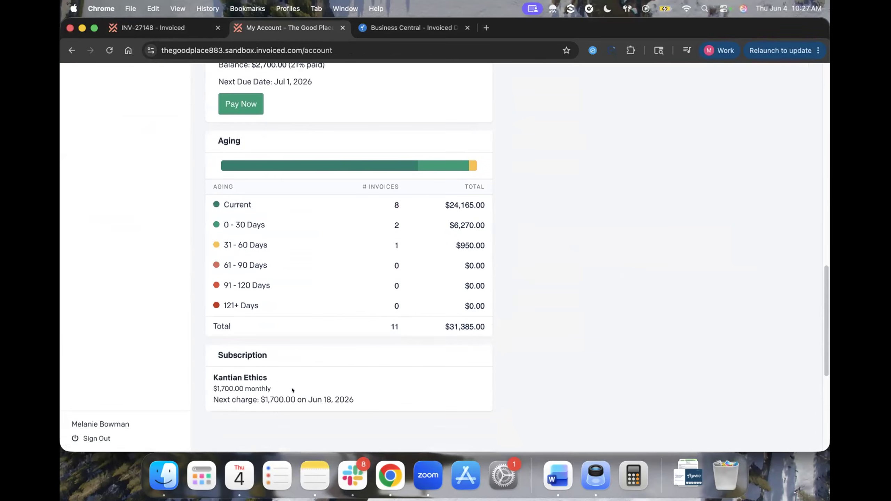
{"action": "scroll", "coordinate": [591, 293], "scroll_direction": "up", "scroll_amount": 20}
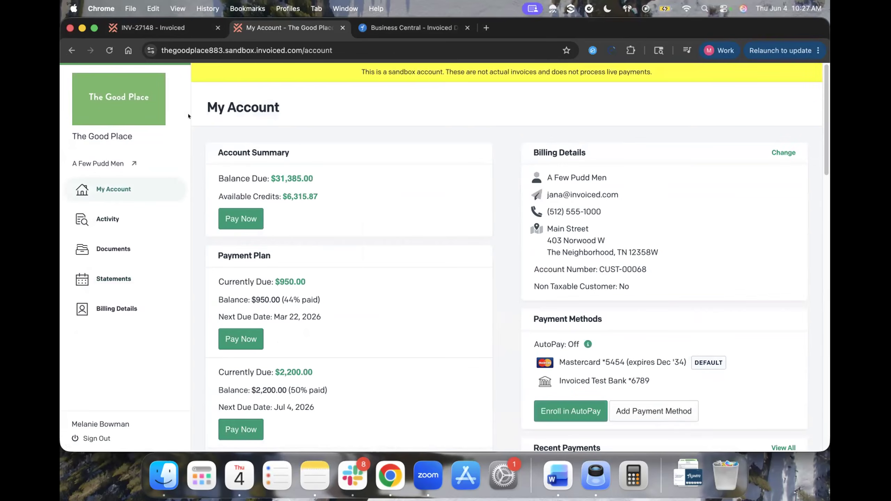
Return to the emailed invoice and start its payment with the amount set to Pay In Full, continuing to payment submission
{"action": "left_click", "coordinate": [72, 50]}
{"action": "left_click", "coordinate": [72, 50]}
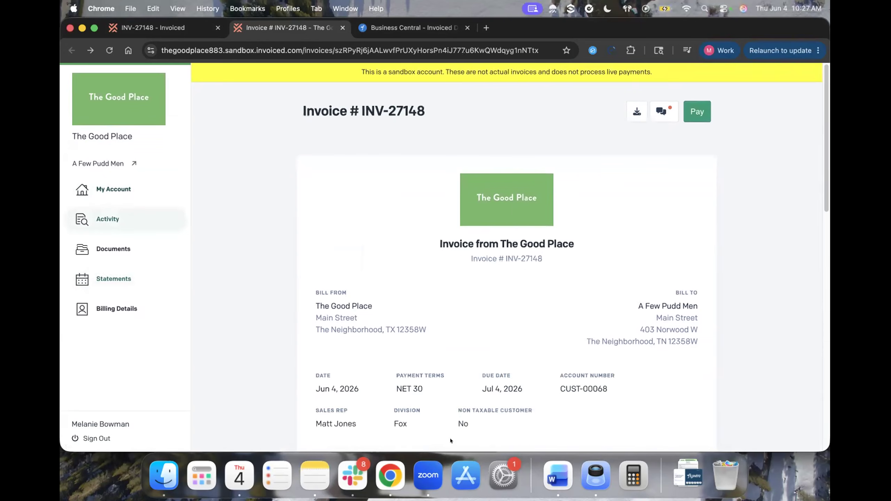
{"action": "scroll", "coordinate": [584, 281], "scroll_direction": "down", "scroll_amount": 3}
{"action": "scroll", "coordinate": [677, 213], "scroll_direction": "up", "scroll_amount": 4}
{"action": "left_click", "coordinate": [710, 114]}
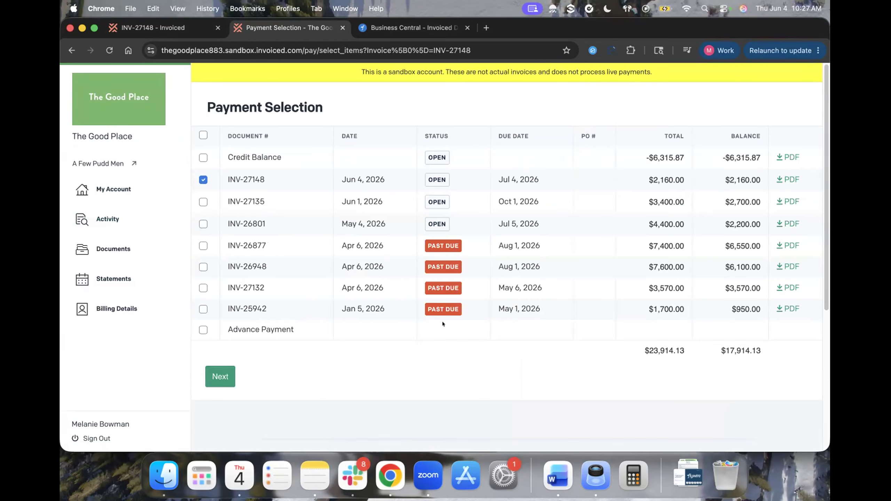
{"action": "left_click", "coordinate": [216, 383]}
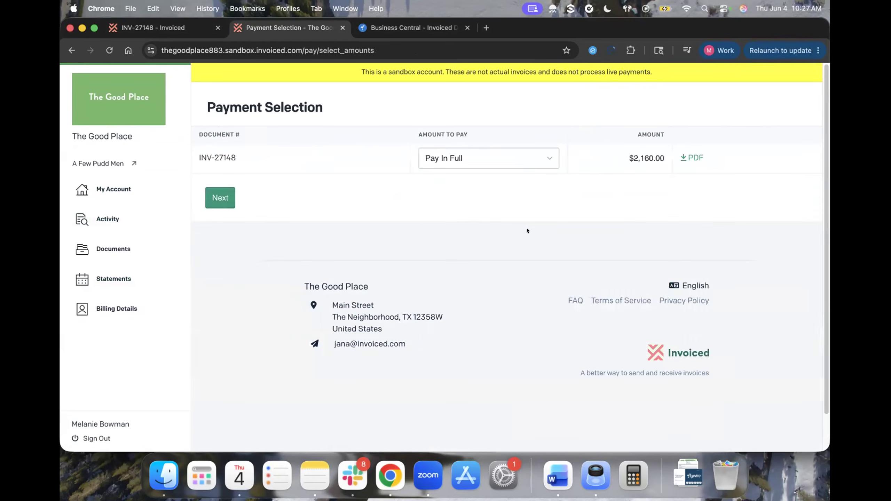
{"action": "left_click", "coordinate": [220, 198]}
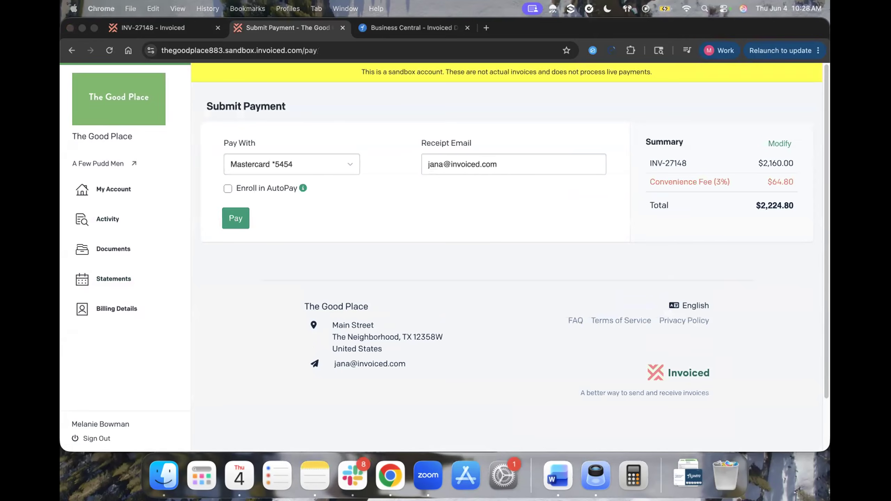
Choose Direct Debit as the payment method and proceed to the payer details form
{"action": "left_click", "coordinate": [326, 158]}
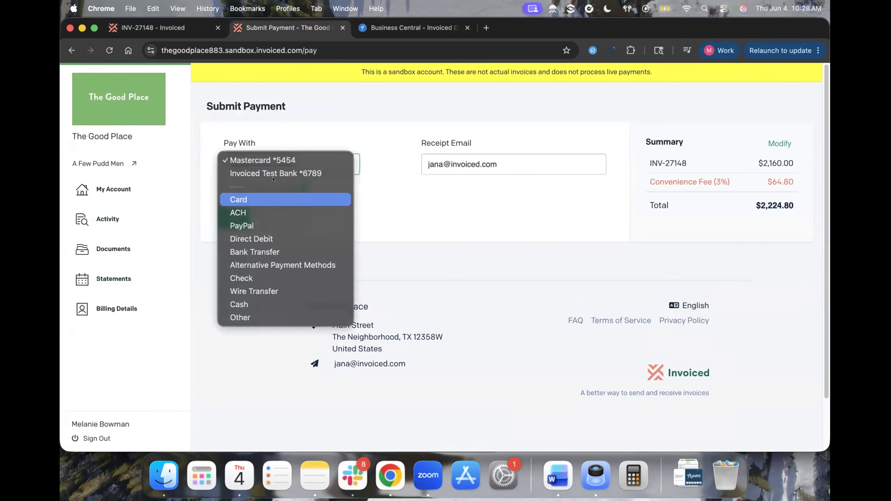
{"action": "left_click", "coordinate": [251, 239]}
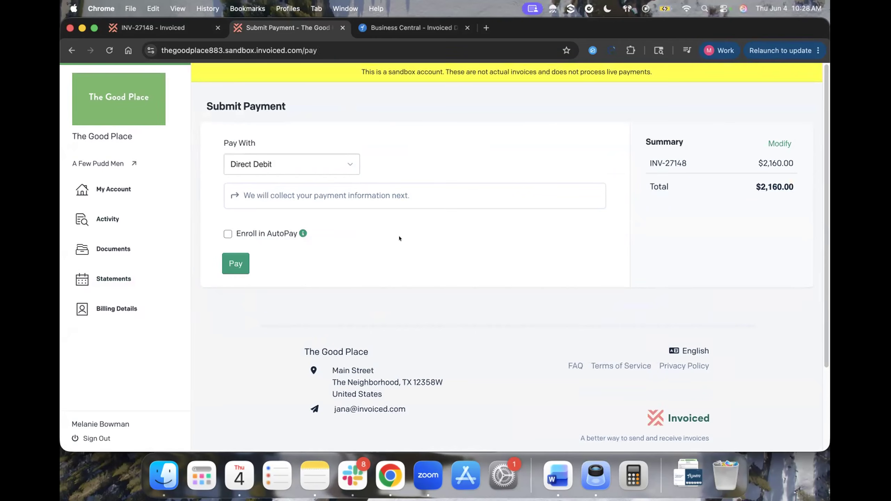
{"action": "left_click", "coordinate": [234, 264]}
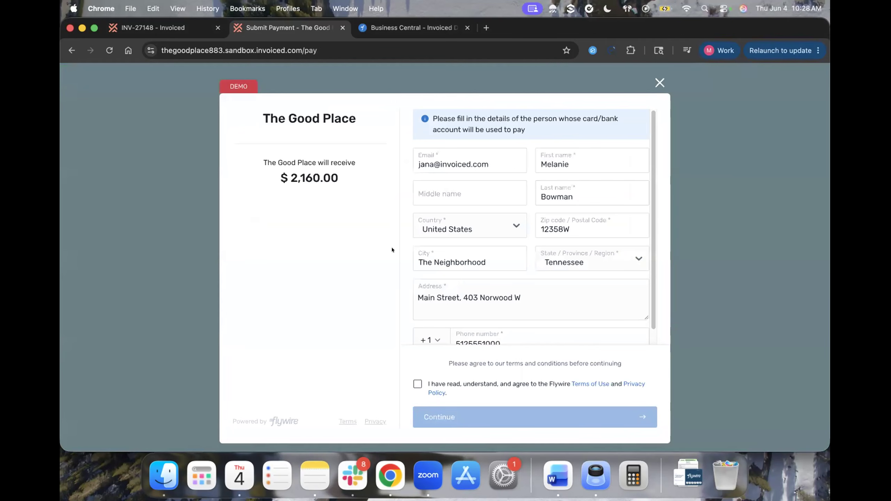
Set the payer's country to Mexico, agree to the Flywire terms and continue to the payment methods
{"action": "triple_click", "coordinate": [375, 172]}
{"action": "left_click", "coordinate": [374, 172]}
{"action": "scroll", "coordinate": [516, 222], "scroll_direction": "down", "scroll_amount": 1}
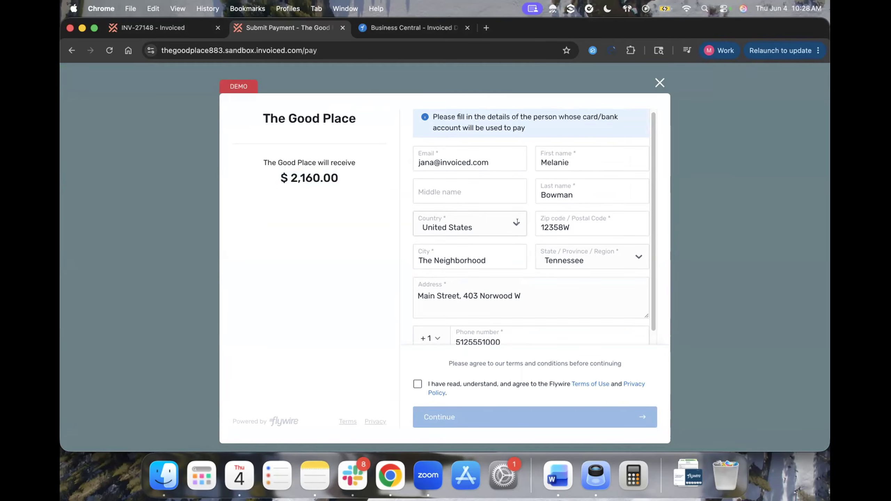
{"action": "left_click", "coordinate": [516, 222]}
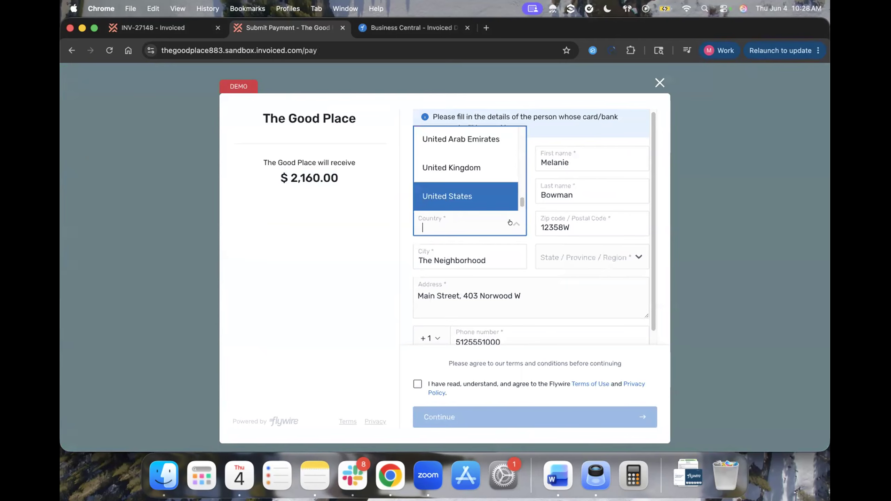
{"action": "type", "text": "mexico"}
{"action": "key", "text": "Return"}
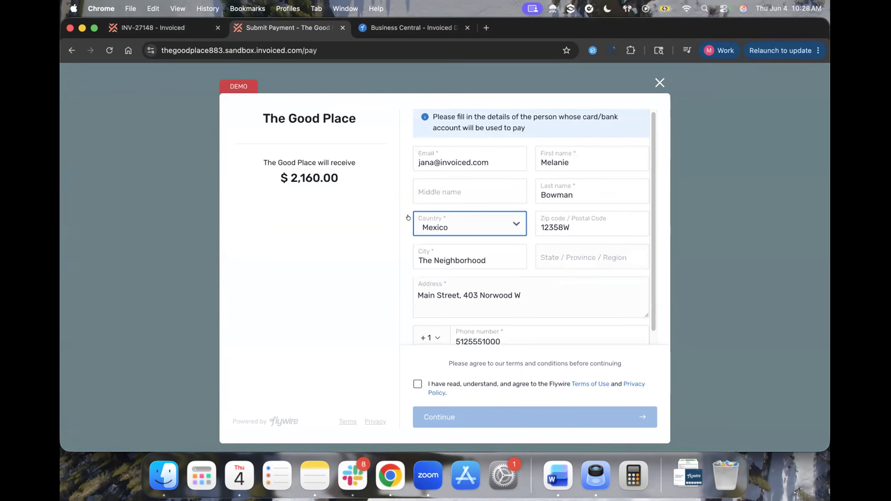
{"action": "scroll", "coordinate": [472, 221], "scroll_direction": "down", "scroll_amount": 1}
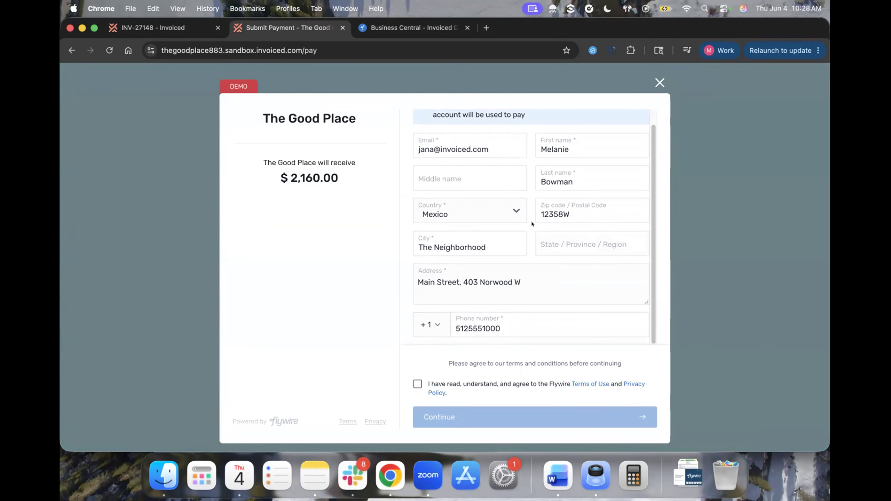
{"action": "left_click", "coordinate": [417, 384]}
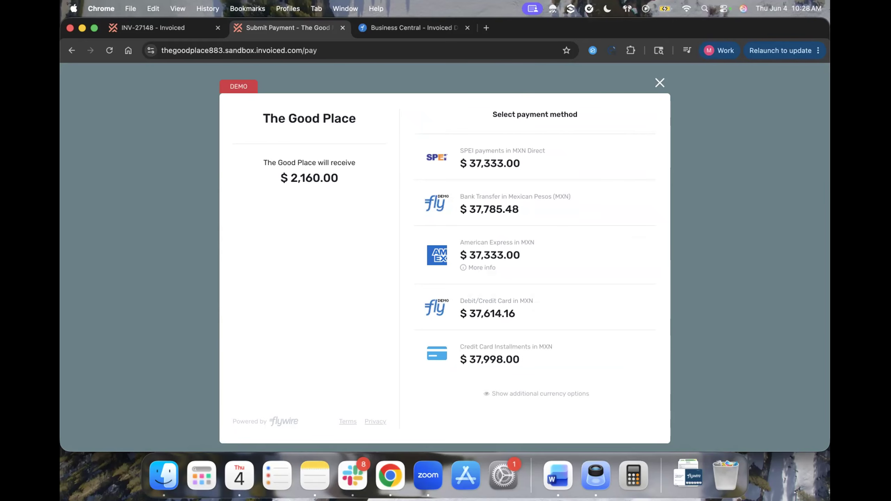
Select Debit/Credit Card in MXN and autofill the cardholder's name, card number, expiry date and CVV
{"action": "left_click", "coordinate": [509, 308]}
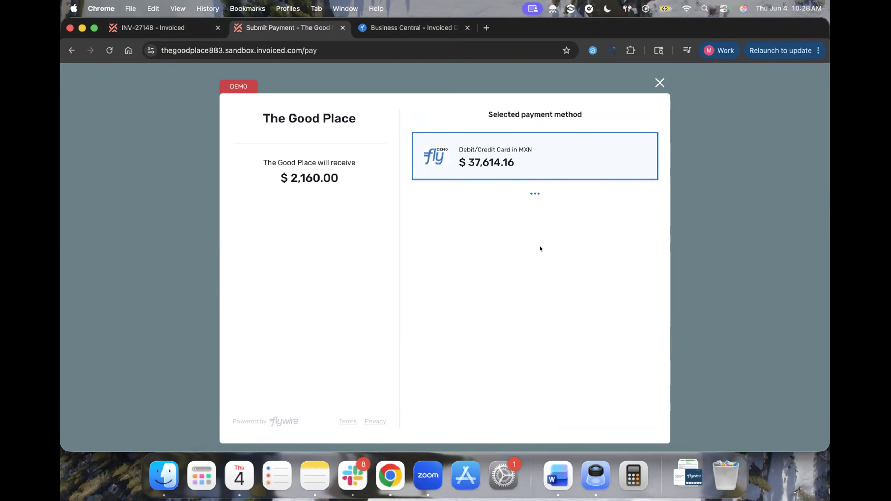
{"action": "left_click", "coordinate": [529, 226]}
{"action": "left_click", "coordinate": [497, 255]}
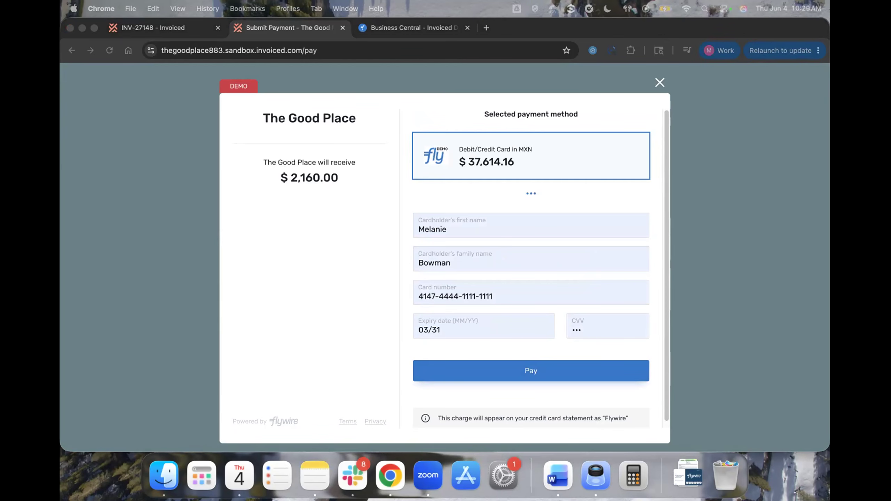
Compare the amount the merchant receives with the MXN card amount, and close the payment form without paying
{"action": "left_click", "coordinate": [341, 175]}
{"action": "left_click_drag", "start_coordinate": [341, 176], "coordinate": [268, 176]}
{"action": "left_click", "coordinate": [533, 156]}
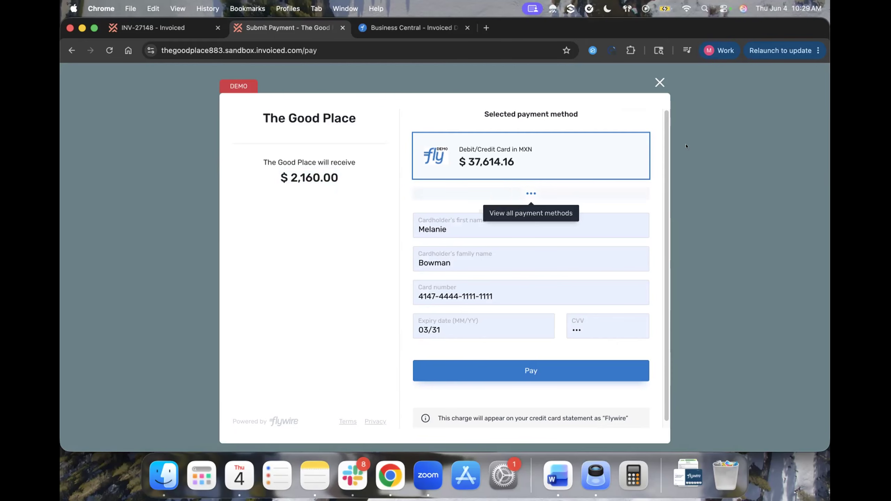
{"action": "left_click", "coordinate": [659, 83]}
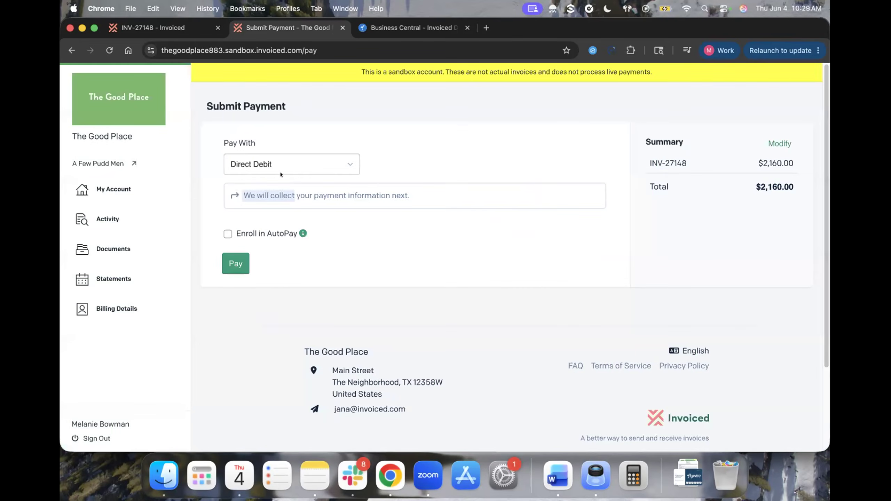
Switch the payment method from Direct Debit to the saved Mastercard and pay invoice INV-27148
{"action": "left_click", "coordinate": [281, 172]}
{"action": "left_click", "coordinate": [241, 81]}
{"action": "left_click", "coordinate": [235, 218]}
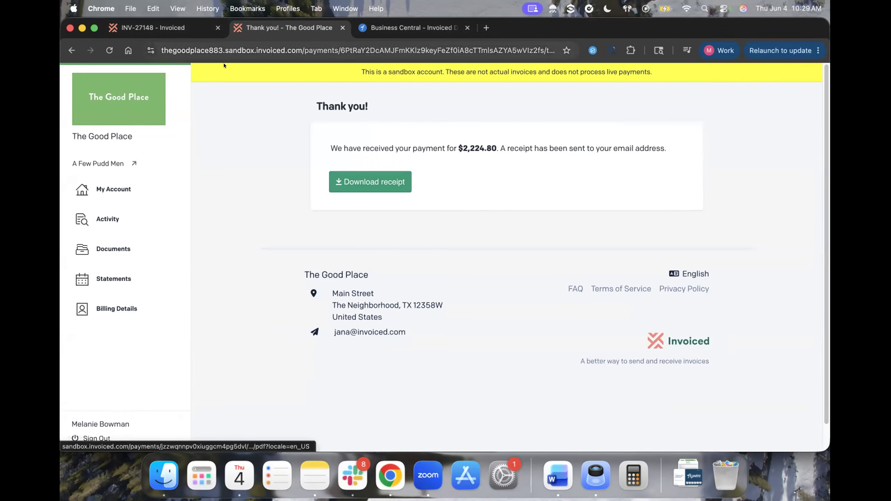
Switch to the merchant's inbox, open invoice INV-27148 from its thread and check its payment status
{"action": "left_click", "coordinate": [170, 28]}
{"action": "scroll", "coordinate": [498, 244], "scroll_direction": "up", "scroll_amount": 1}
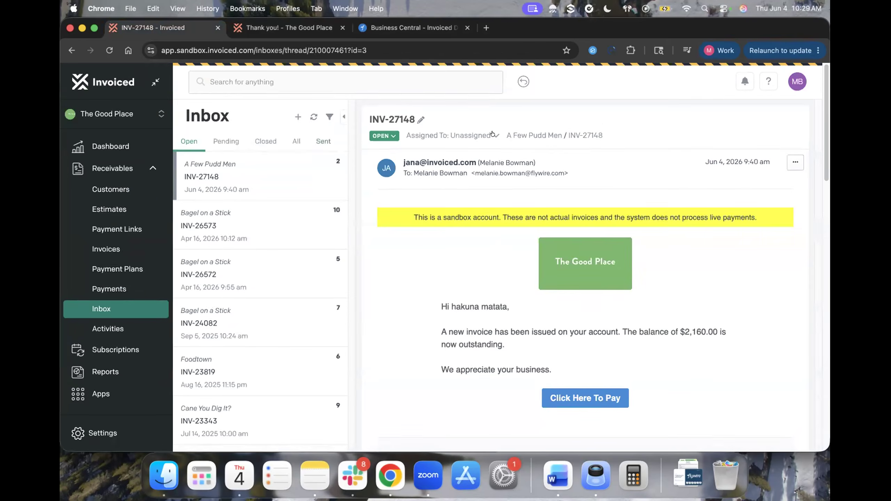
{"action": "left_click", "coordinate": [577, 134]}
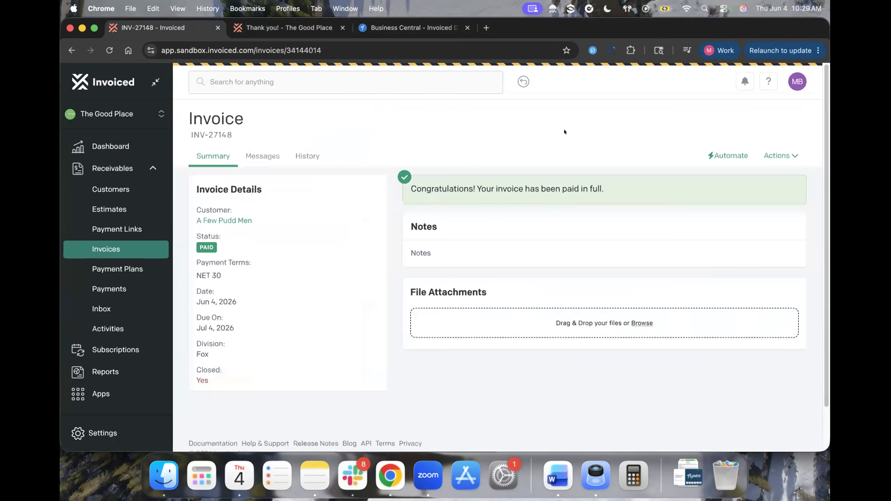
{"action": "left_click_drag", "start_coordinate": [412, 189], "coordinate": [719, 205]}
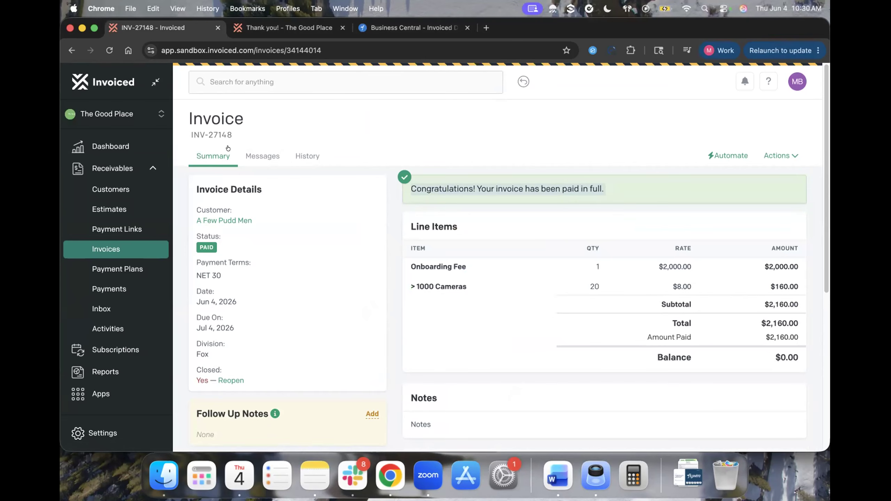
View the receivables dashboard, and from the invoice open the payments list of its customer, A Few Pudd Men
{"action": "left_click", "coordinate": [110, 146]}
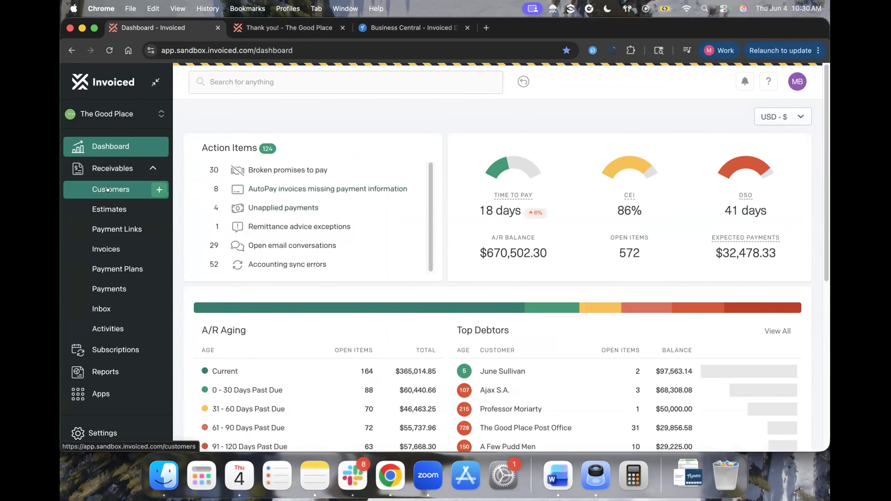
{"action": "left_click", "coordinate": [71, 50]}
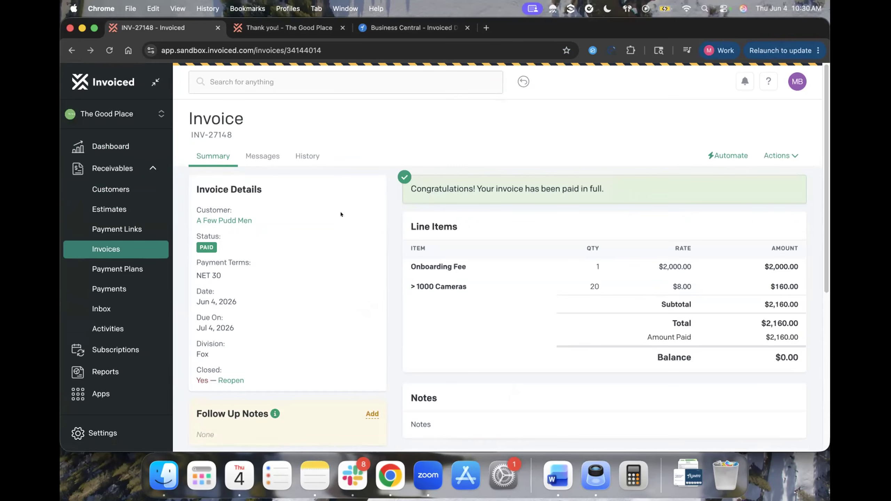
{"action": "left_click", "coordinate": [242, 219]}
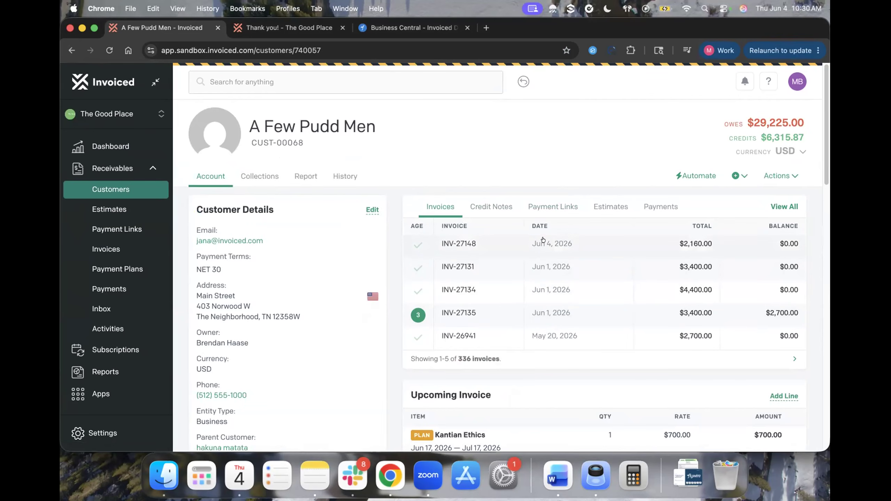
{"action": "left_click", "coordinate": [651, 206]}
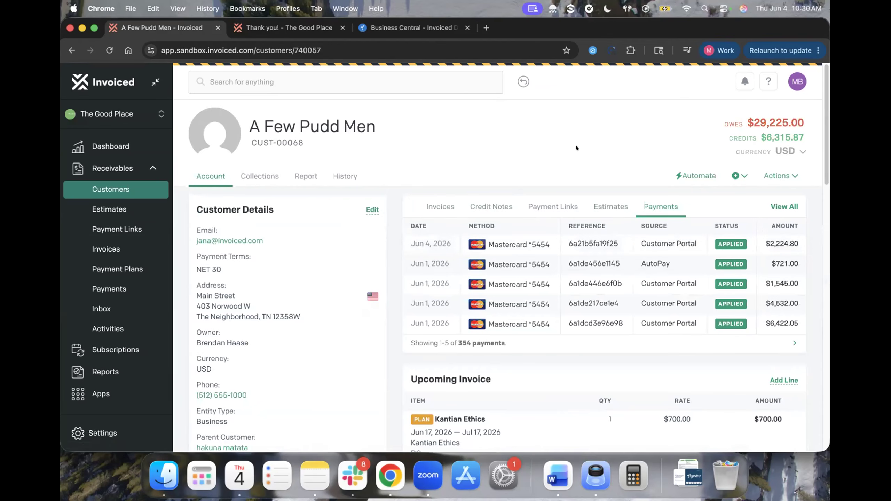
Examine the customer's collections activity notes and the steps of the Slow Paying Customers cadence
{"action": "left_click", "coordinate": [264, 175]}
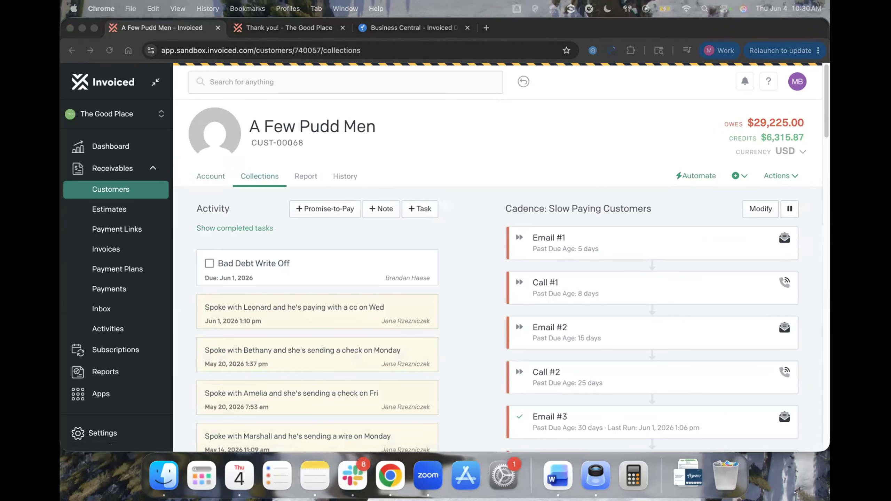
{"action": "left_click", "coordinate": [465, 229]}
{"action": "scroll", "coordinate": [465, 229], "scroll_direction": "down", "scroll_amount": 2}
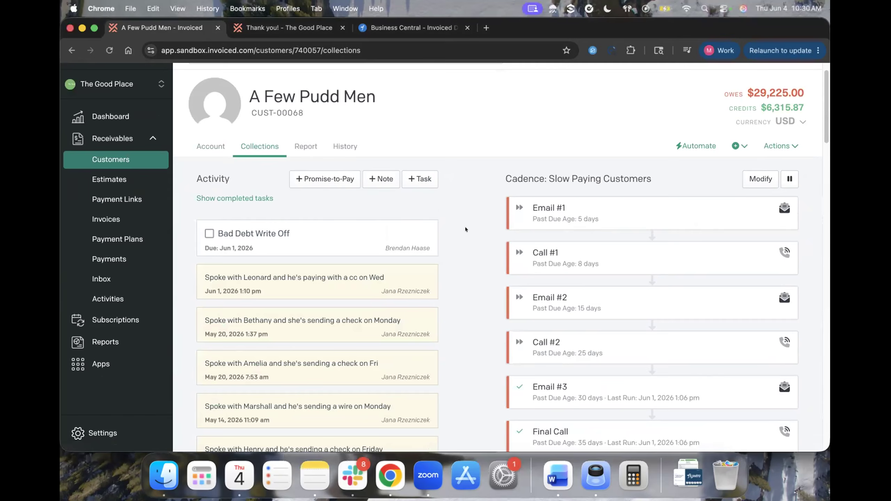
{"action": "scroll", "coordinate": [465, 229], "scroll_direction": "down", "scroll_amount": 3}
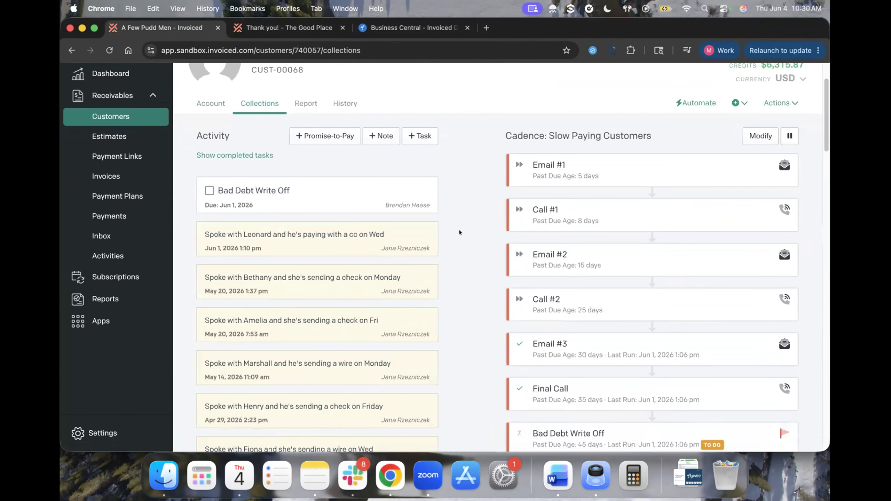
{"action": "scroll", "coordinate": [467, 211], "scroll_direction": "down", "scroll_amount": 1}
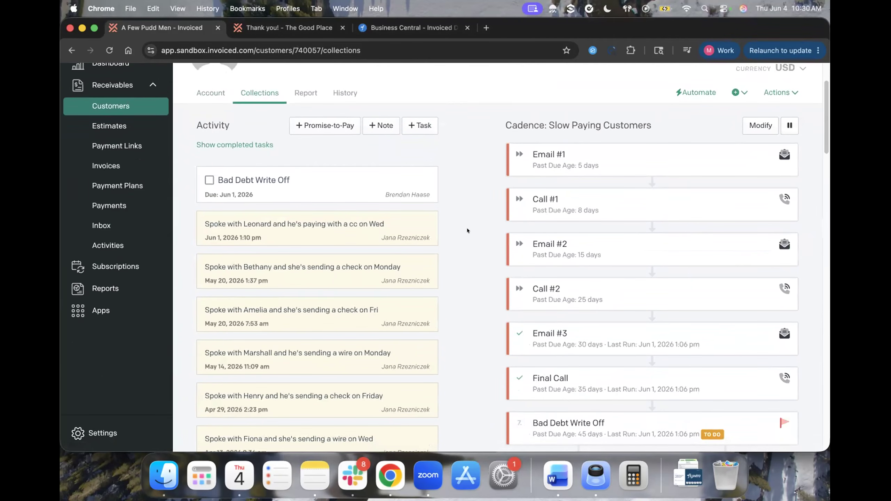
{"action": "scroll", "coordinate": [472, 200], "scroll_direction": "down", "scroll_amount": 1}
{"action": "scroll", "coordinate": [472, 199], "scroll_direction": "down", "scroll_amount": 2}
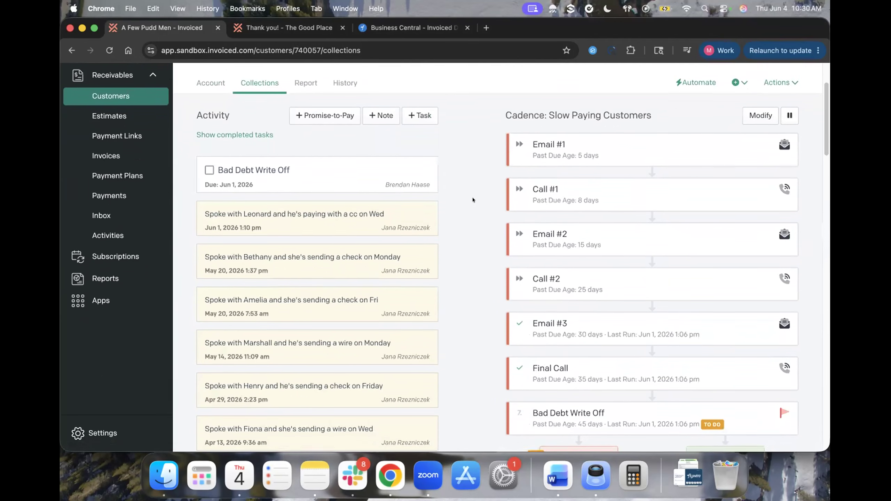
{"action": "scroll", "coordinate": [472, 200], "scroll_direction": "down", "scroll_amount": 1}
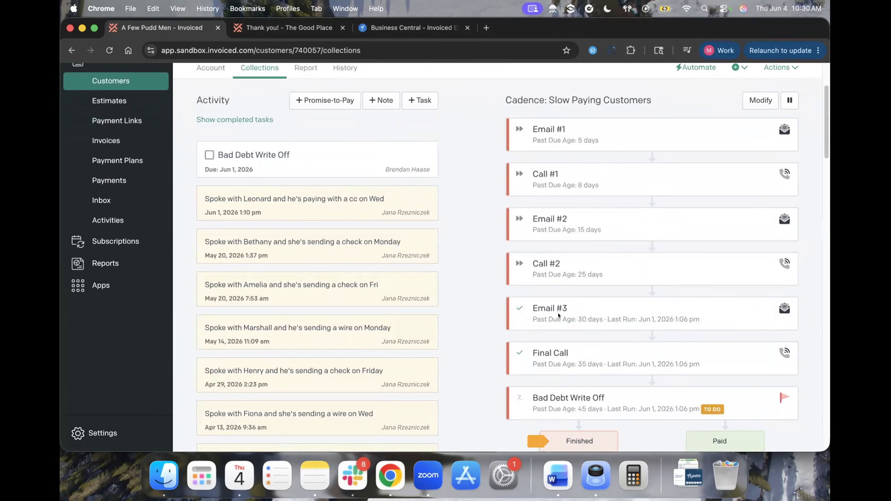
{"action": "scroll", "coordinate": [464, 221], "scroll_direction": "down", "scroll_amount": 1}
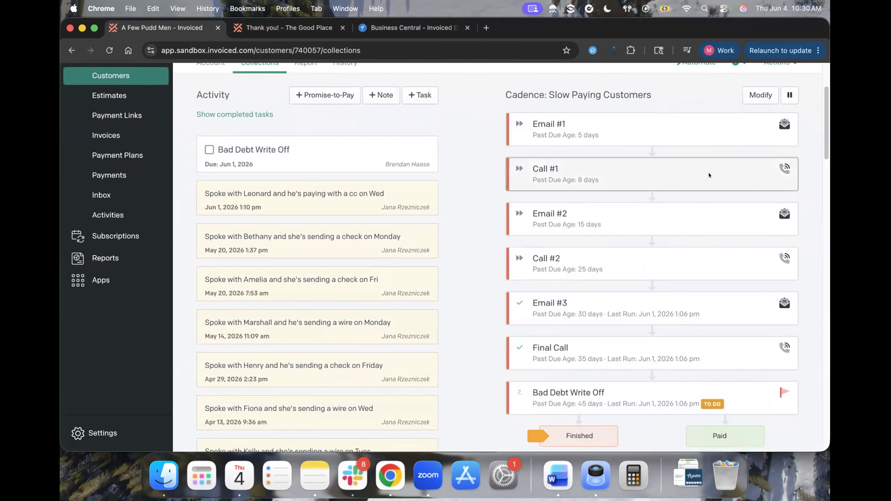
{"action": "scroll", "coordinate": [657, 165], "scroll_direction": "down", "scroll_amount": 3}
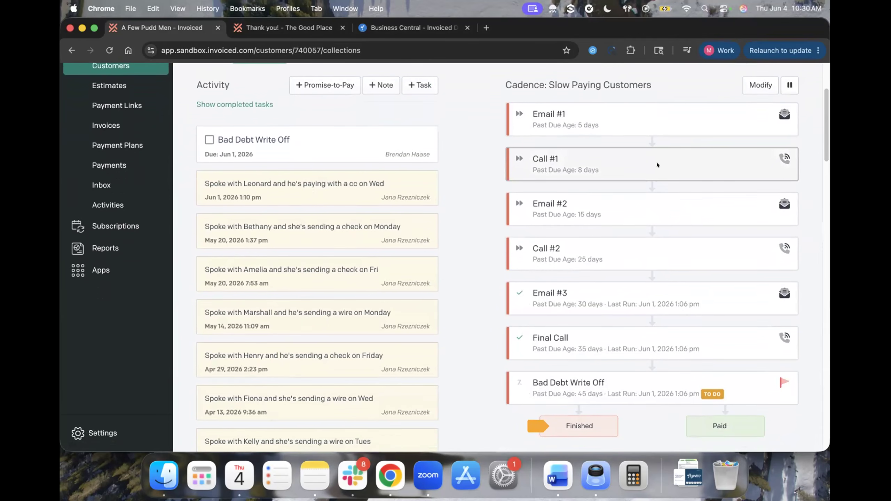
{"action": "scroll", "coordinate": [676, 159], "scroll_direction": "down", "scroll_amount": 1}
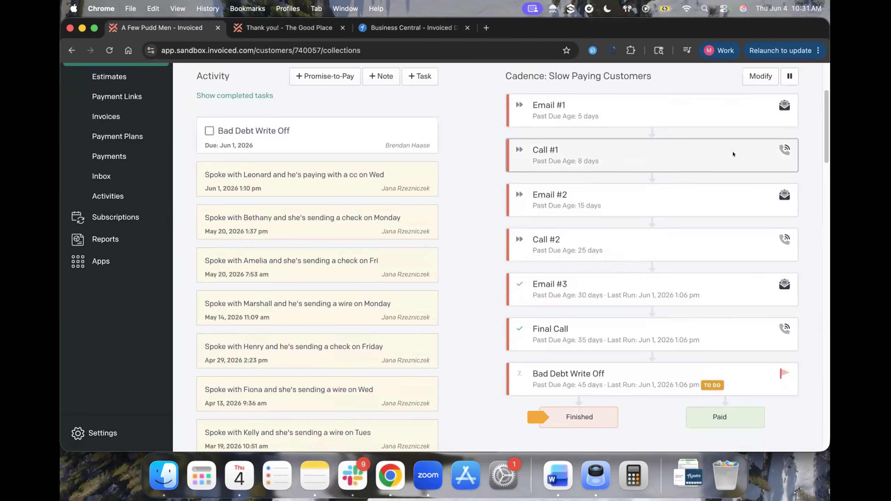
{"action": "scroll", "coordinate": [732, 154], "scroll_direction": "down", "scroll_amount": 2}
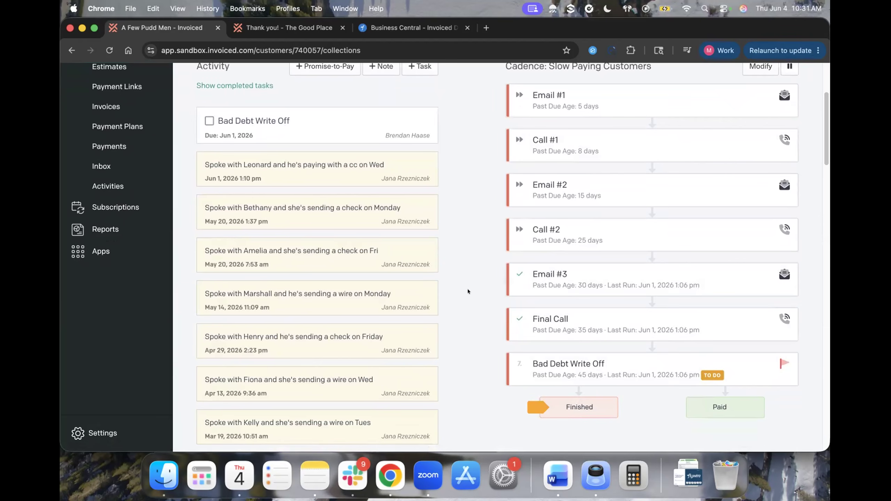
{"action": "scroll", "coordinate": [429, 309], "scroll_direction": "down", "scroll_amount": 1}
{"action": "scroll", "coordinate": [331, 357], "scroll_direction": "up", "scroll_amount": 6}
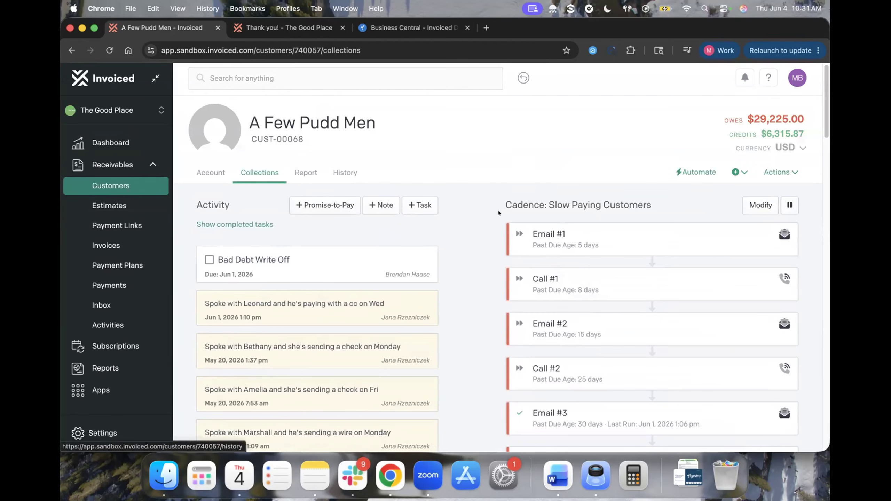
{"action": "left_click", "coordinate": [416, 203]}
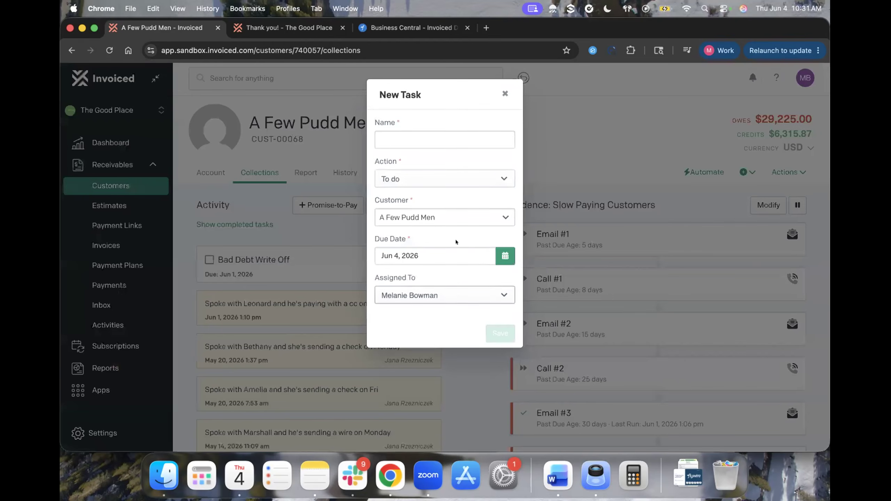
{"action": "left_click", "coordinate": [438, 295]}
{"action": "left_click", "coordinate": [416, 367]}
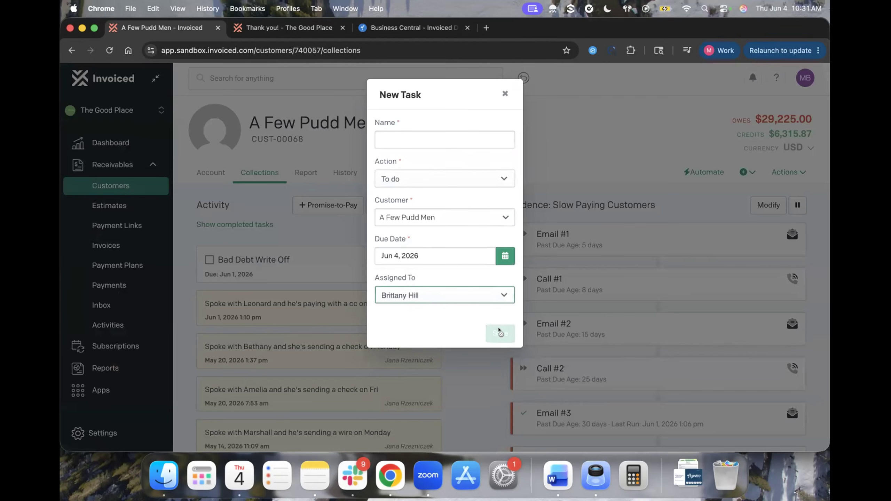
{"action": "left_click", "coordinate": [505, 93]}
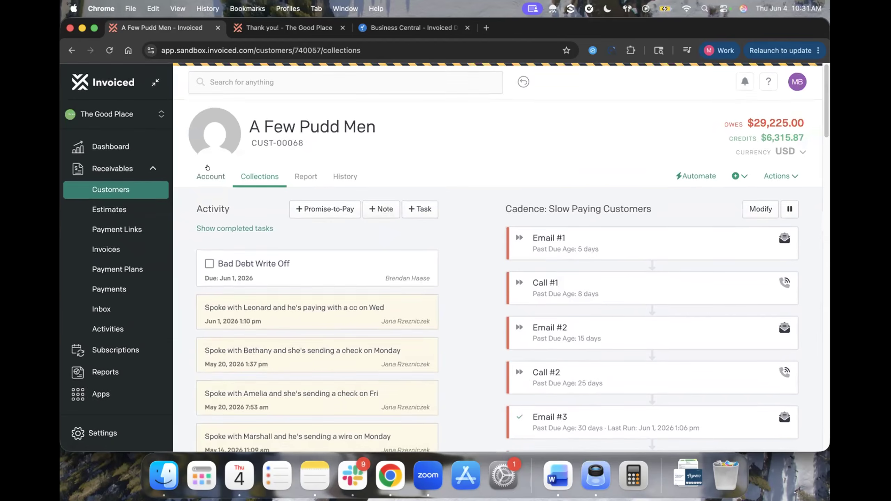
Return to the customer's account overview and open the list of subscriptions
{"action": "left_click", "coordinate": [207, 172]}
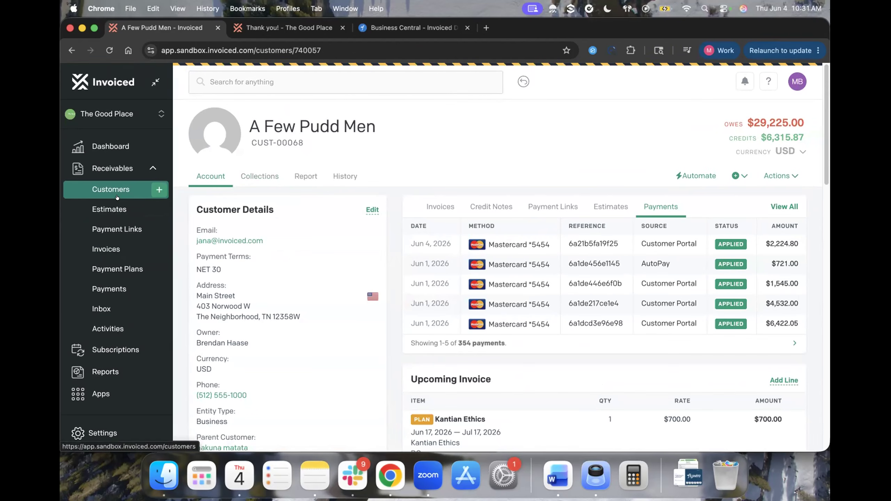
{"action": "left_click", "coordinate": [109, 350]}
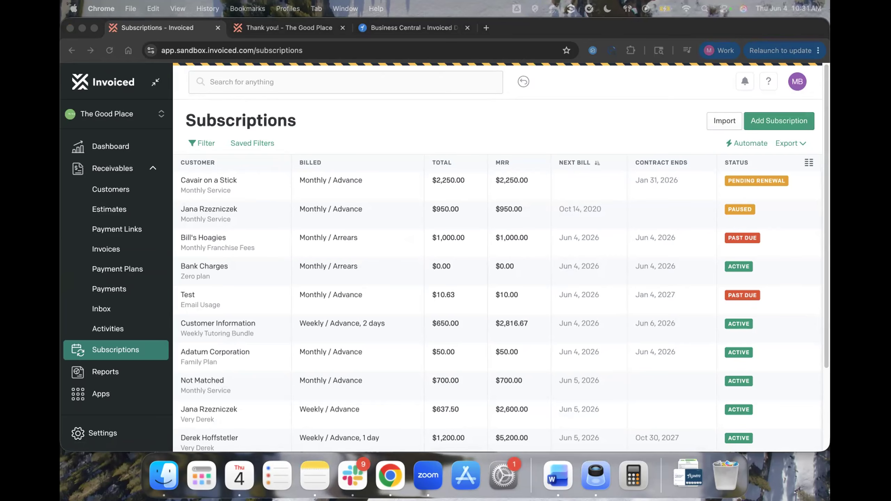
{"action": "left_click", "coordinate": [375, 131]}
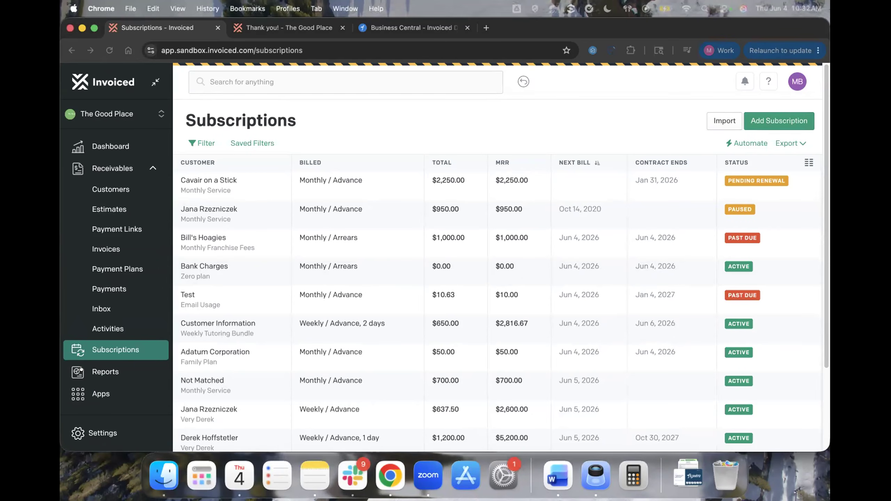
Generate the Customer Portal Adoption report for May 5, 2026 to Jun 4, 2026 and review customer activity by action
{"action": "left_click", "coordinate": [103, 372]}
{"action": "scroll", "coordinate": [452, 193], "scroll_direction": "down", "scroll_amount": 5}
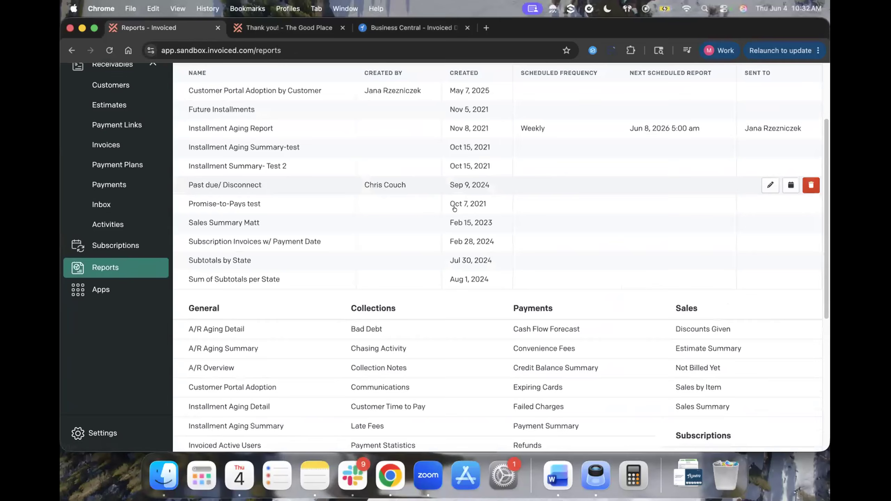
{"action": "scroll", "coordinate": [456, 206], "scroll_direction": "down", "scroll_amount": 5}
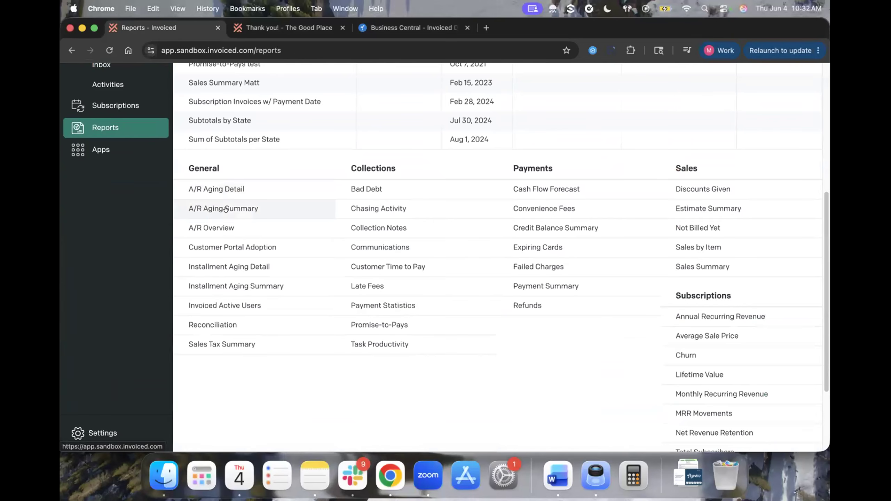
{"action": "left_click", "coordinate": [242, 247]}
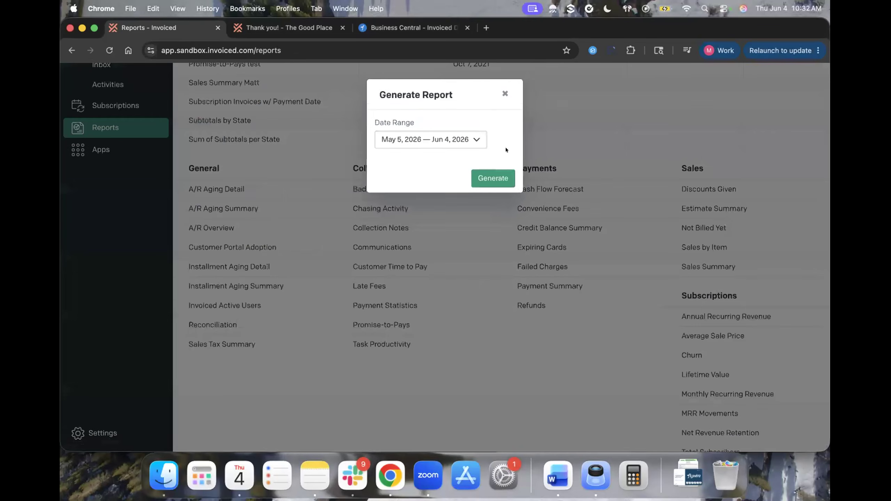
{"action": "left_click", "coordinate": [494, 178]}
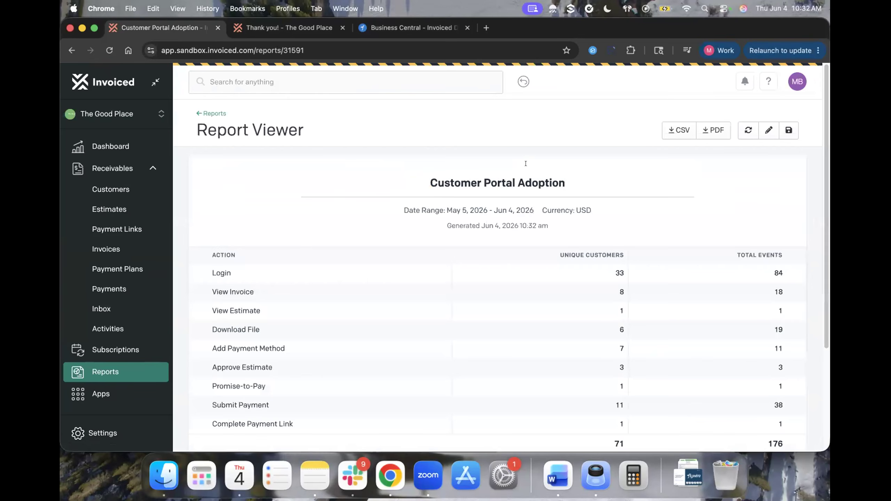
{"action": "scroll", "coordinate": [526, 165], "scroll_direction": "down", "scroll_amount": 1}
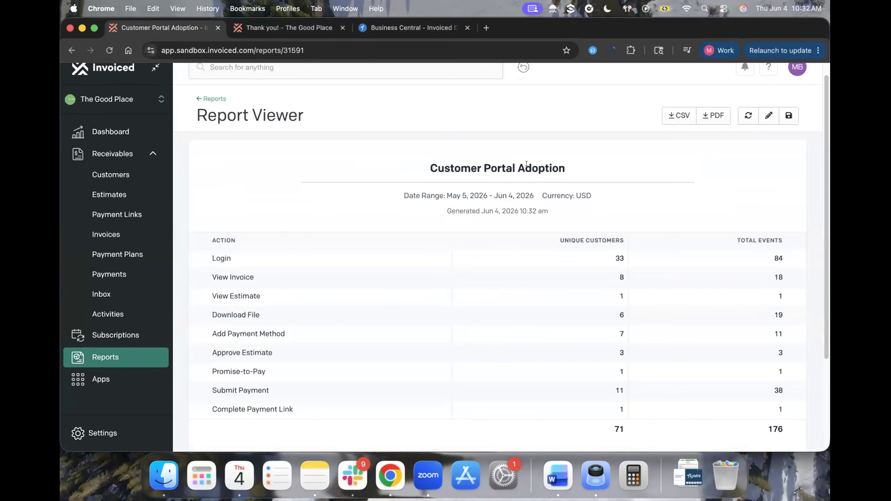
{"action": "scroll", "coordinate": [542, 156], "scroll_direction": "down", "scroll_amount": 1}
{"action": "scroll", "coordinate": [533, 367], "scroll_direction": "down", "scroll_amount": 1}
{"action": "scroll", "coordinate": [321, 208], "scroll_direction": "down", "scroll_amount": 1}
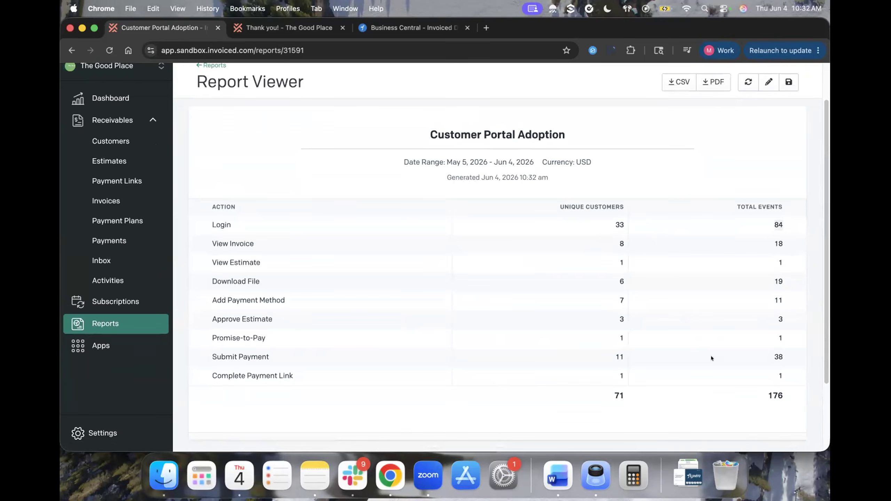
{"action": "scroll", "coordinate": [712, 358], "scroll_direction": "up", "scroll_amount": 2}
Return to the reports list and generate the Payment Statistics report from the Collections group
{"action": "left_click", "coordinate": [198, 113]}
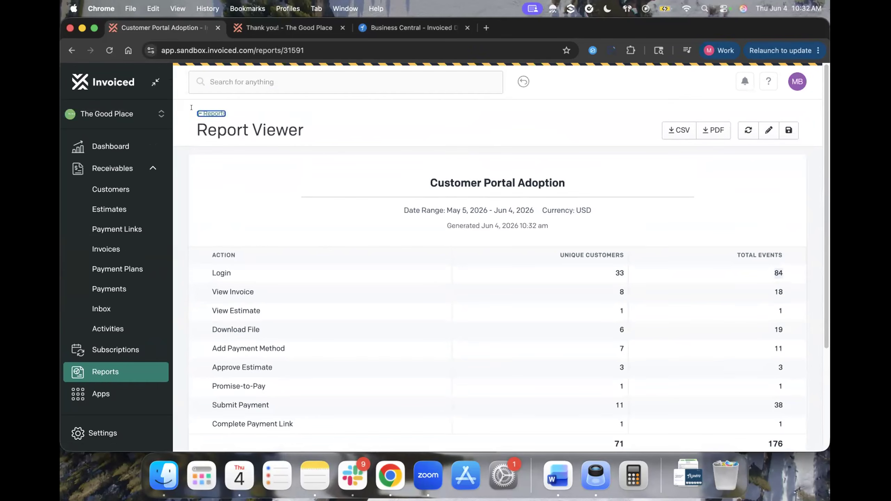
{"action": "scroll", "coordinate": [386, 290], "scroll_direction": "down", "scroll_amount": 5}
{"action": "scroll", "coordinate": [386, 290], "scroll_direction": "down", "scroll_amount": 3}
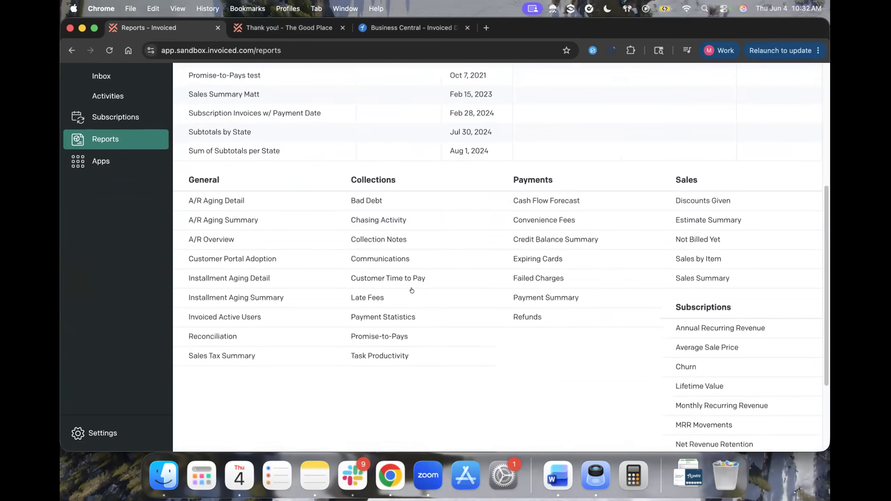
{"action": "scroll", "coordinate": [260, 258], "scroll_direction": "up", "scroll_amount": 1}
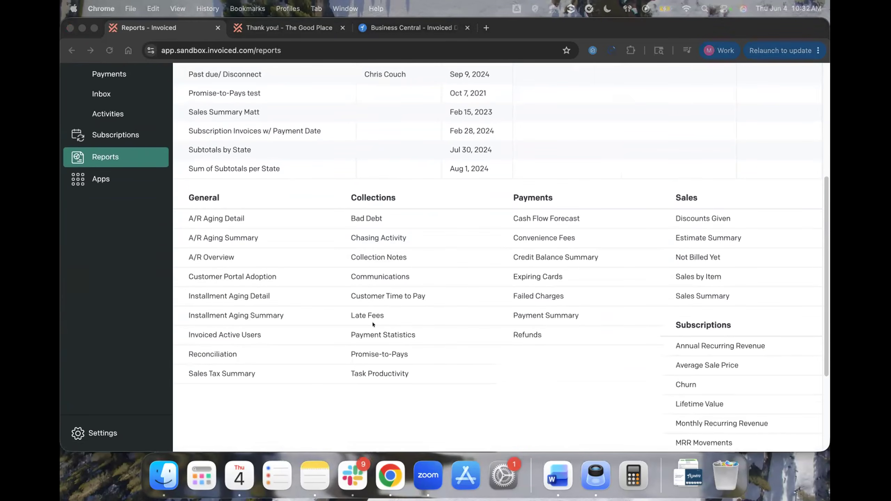
{"action": "left_click", "coordinate": [374, 333]}
{"action": "left_click", "coordinate": [493, 173]}
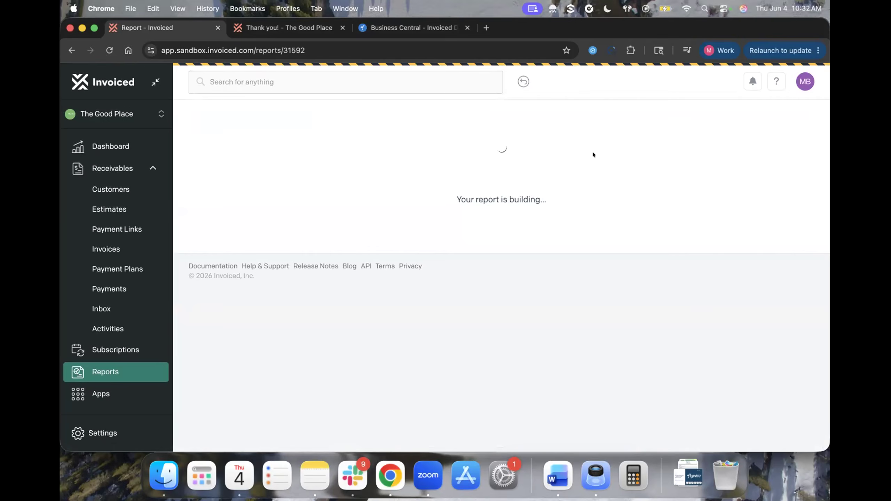
Review the Payment Statistics charts for payments by method, time to pay by method and payments by term
{"action": "scroll", "coordinate": [566, 231], "scroll_direction": "down", "scroll_amount": 7}
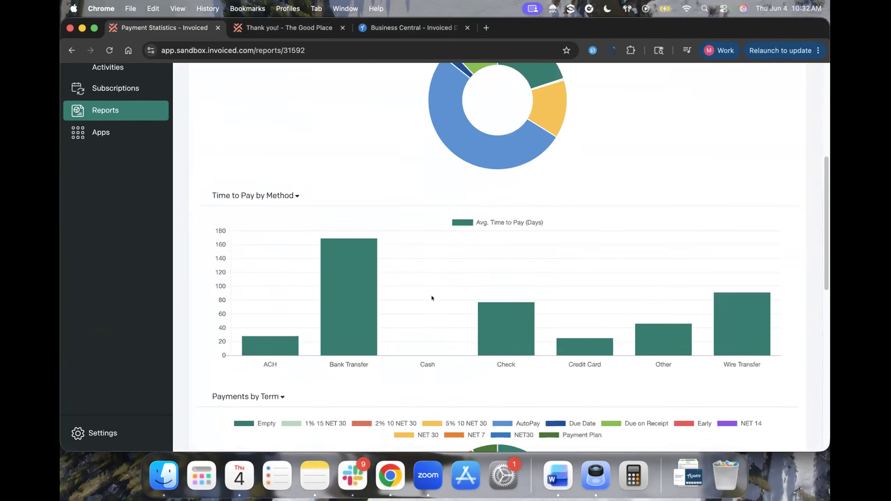
{"action": "mouse_move", "coordinate": [349, 308]}
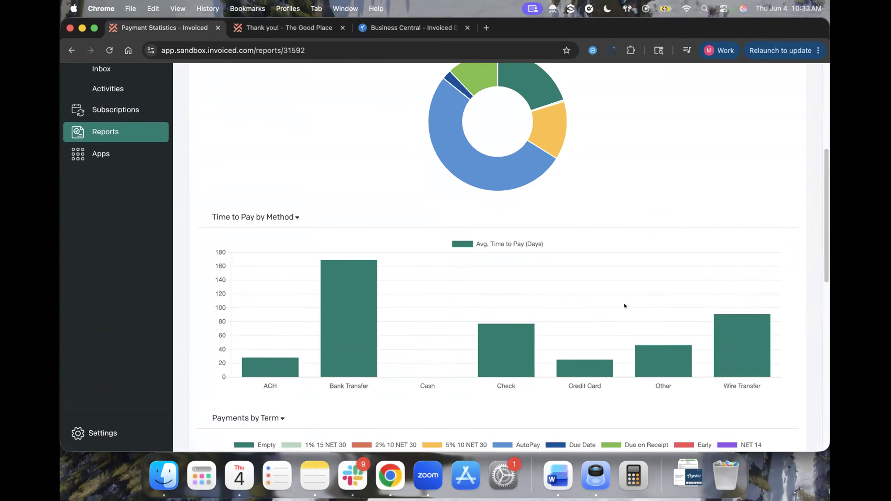
{"action": "scroll", "coordinate": [540, 272], "scroll_direction": "down", "scroll_amount": 5}
{"action": "scroll", "coordinate": [540, 274], "scroll_direction": "up", "scroll_amount": 12}
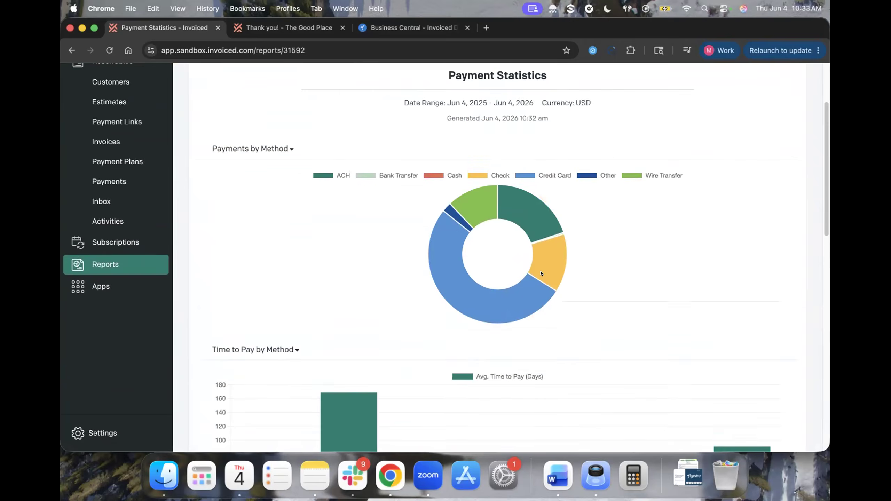
Return to the reports list and look through the saved reports and the available report categories
{"action": "left_click", "coordinate": [215, 114]}
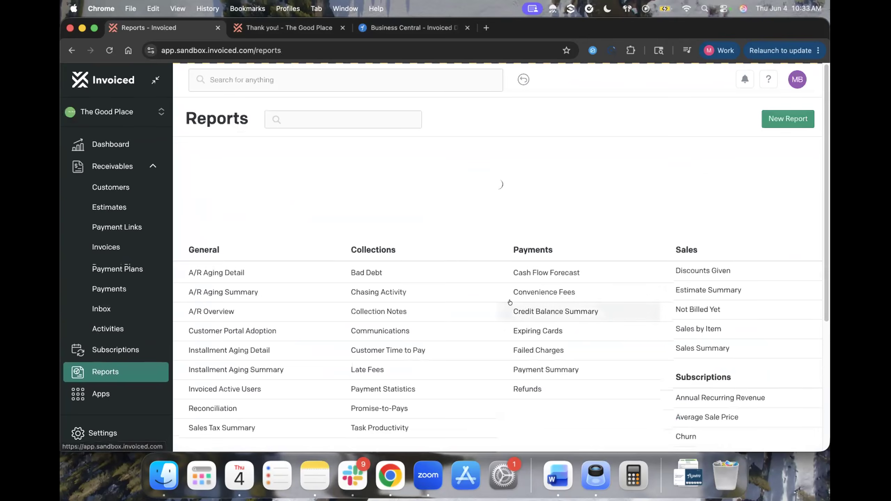
{"action": "scroll", "coordinate": [509, 302], "scroll_direction": "down", "scroll_amount": 2}
{"action": "scroll", "coordinate": [364, 342], "scroll_direction": "up", "scroll_amount": 2}
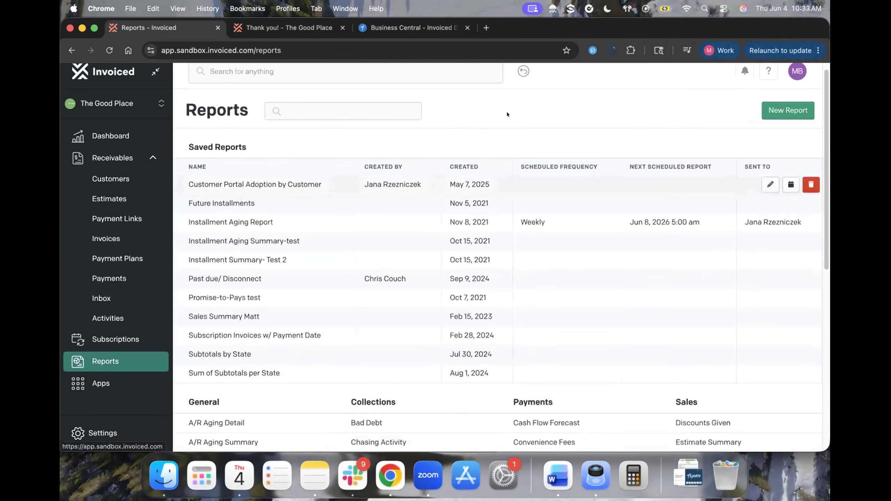
{"action": "scroll", "coordinate": [500, 315], "scroll_direction": "down", "scroll_amount": 2}
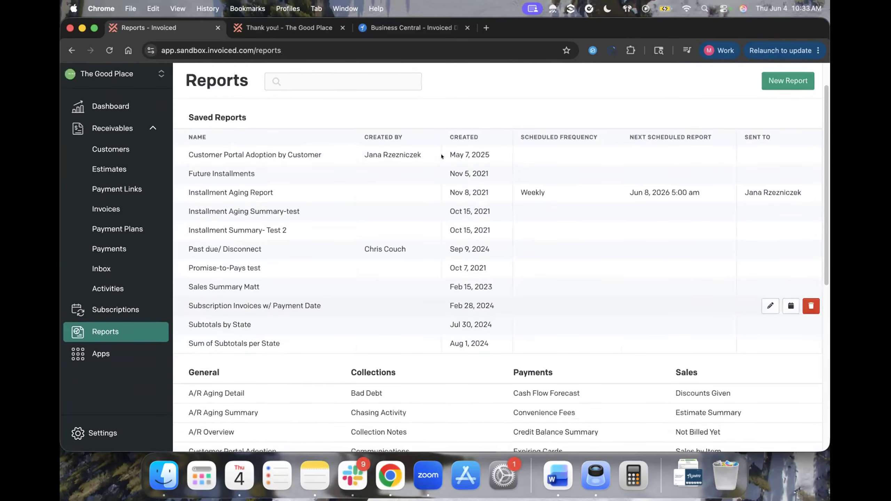
{"action": "scroll", "coordinate": [517, 364], "scroll_direction": "down", "scroll_amount": 8}
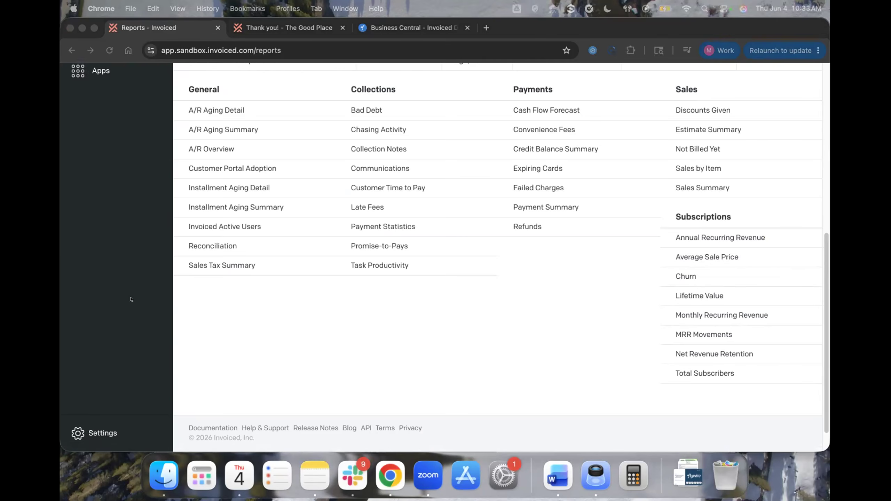
{"action": "left_click", "coordinate": [419, 299]}
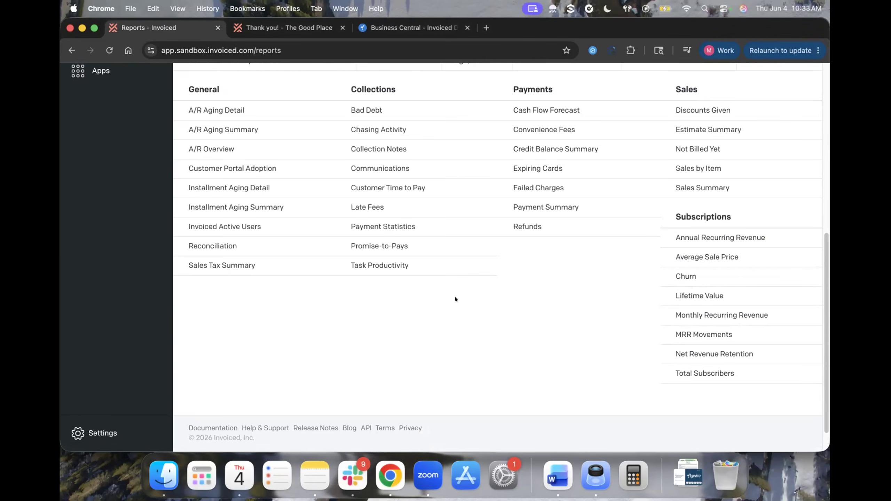